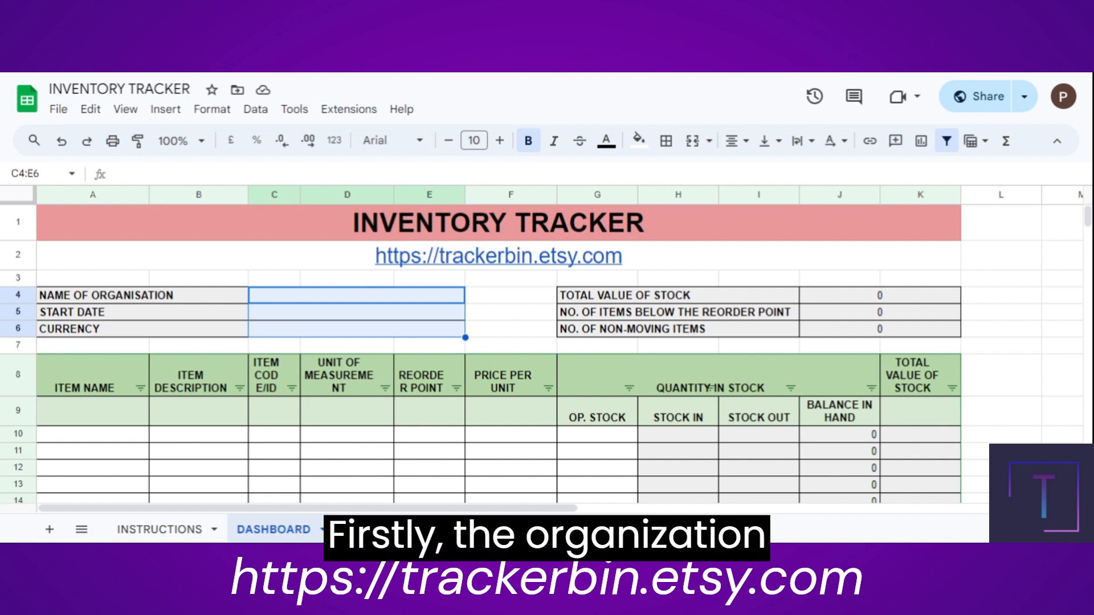
# - Fill in the dashboard header with organisation name ABC LIMITED, start date 18/07/2021 and currency INR
pyautogui.click(420, 304)
pyautogui.write('ABC L')
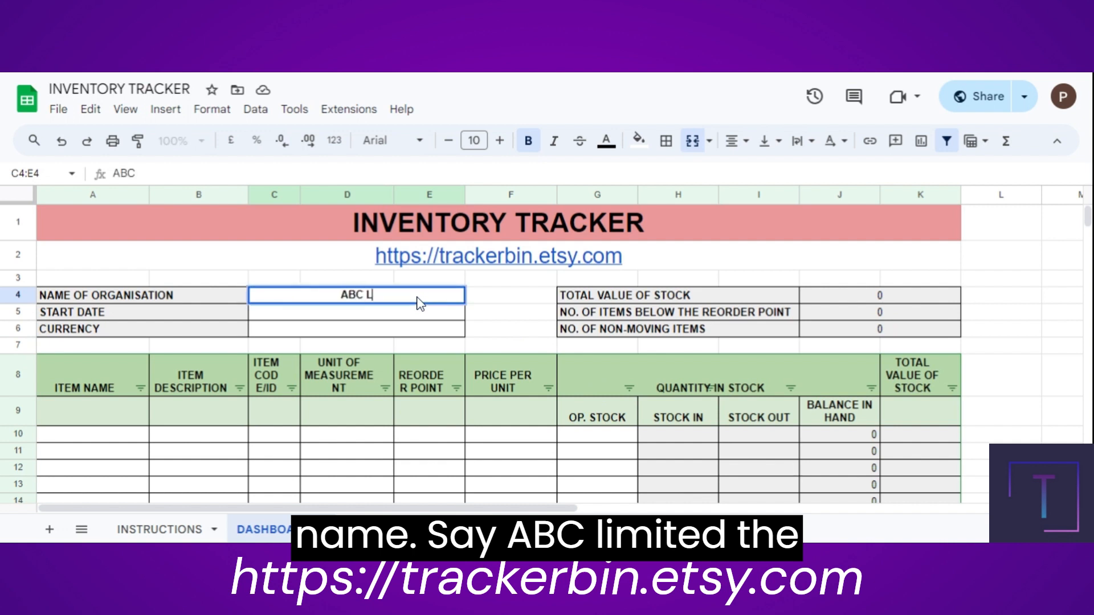
pyautogui.write('IMITED')
pyautogui.press('Return')
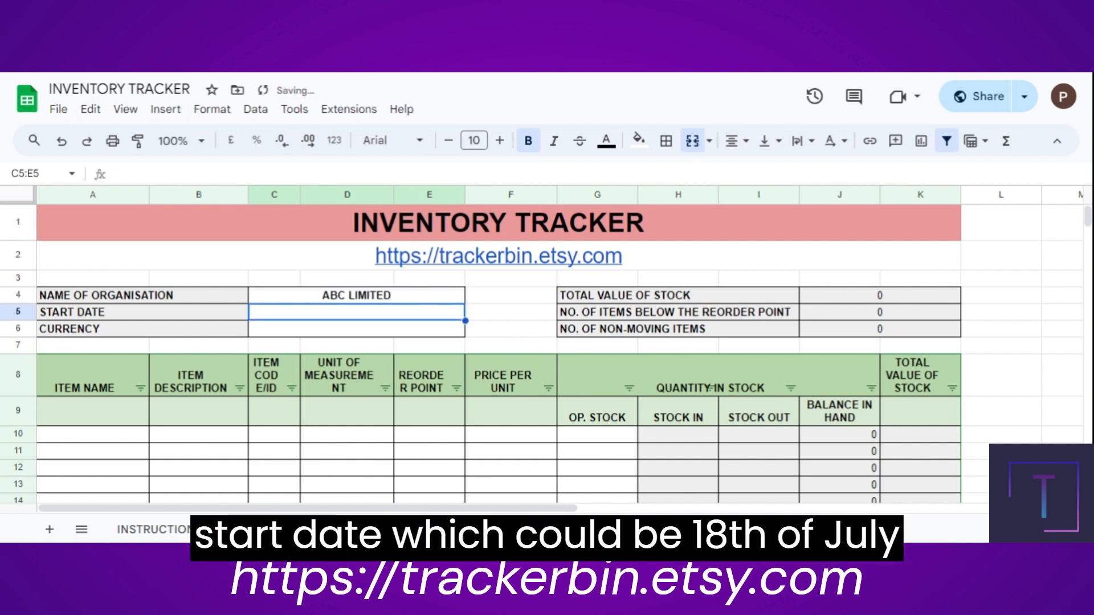
pyautogui.write('18/07/2021')
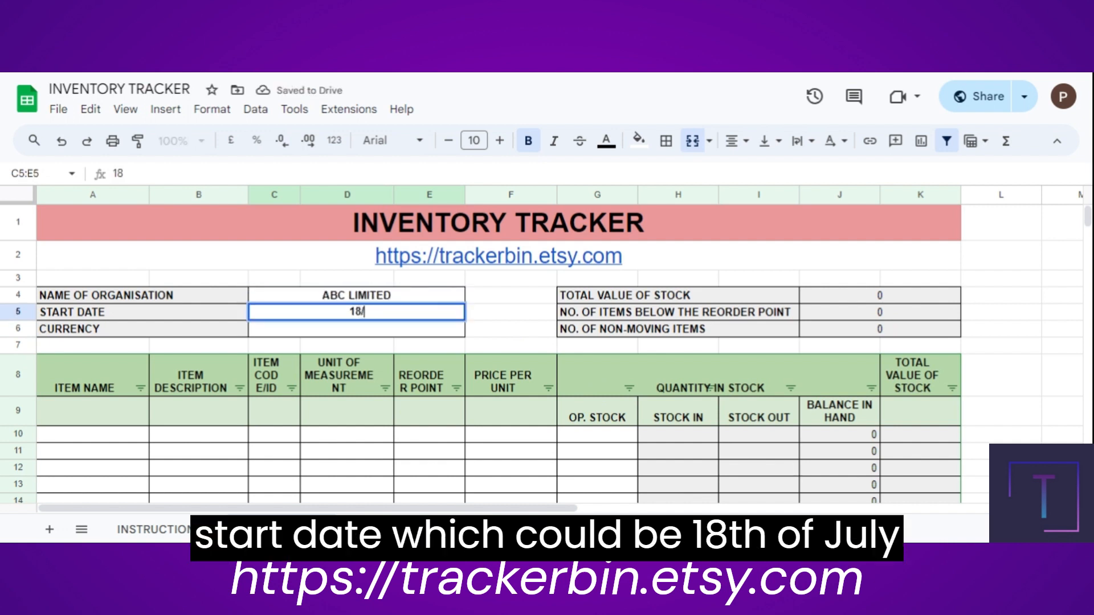
pyautogui.press('Return')
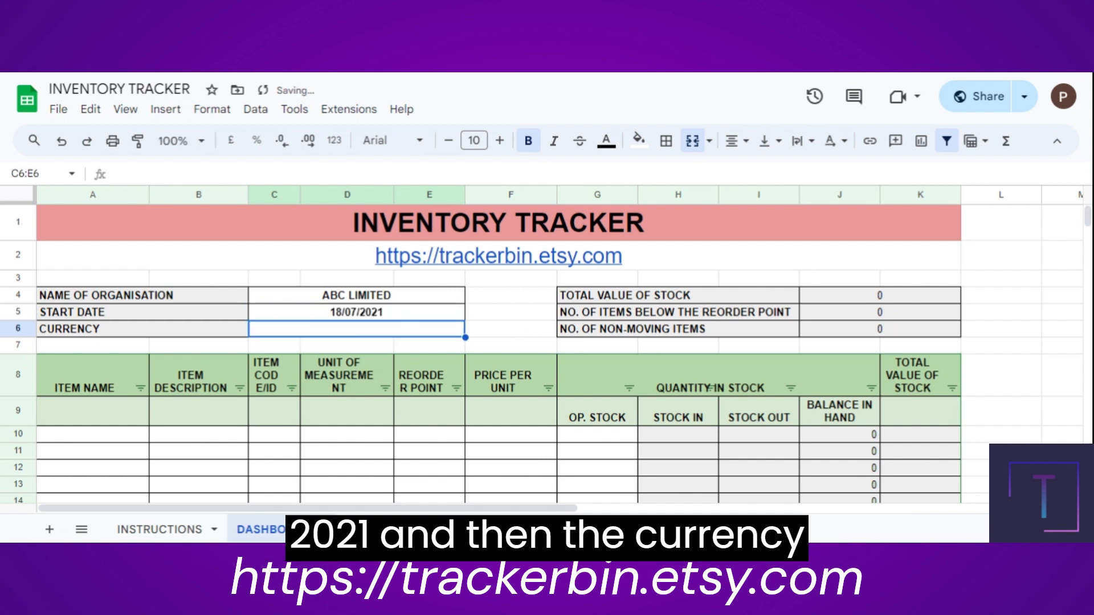
pyautogui.write('INR')
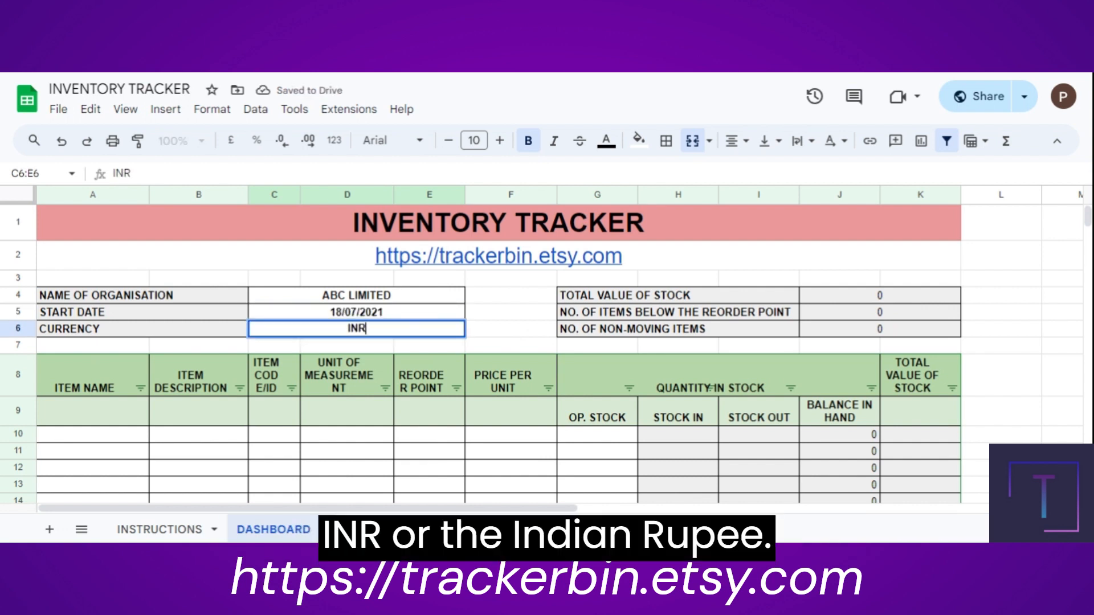
pyautogui.press('Return')
# - Enter the item names PAPER BOOKS and PENCILS in the first two rows of the dashboard's item table
pyautogui.press('Down')
pyautogui.press('Down')
pyautogui.press('Down')
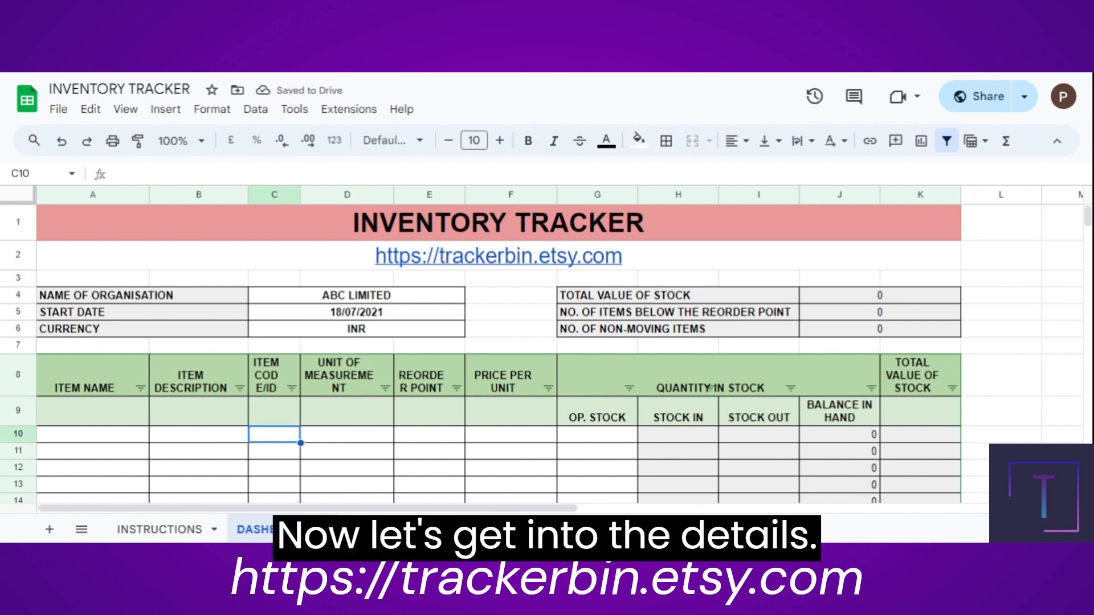
pyautogui.press('Left')
pyautogui.press('Left')
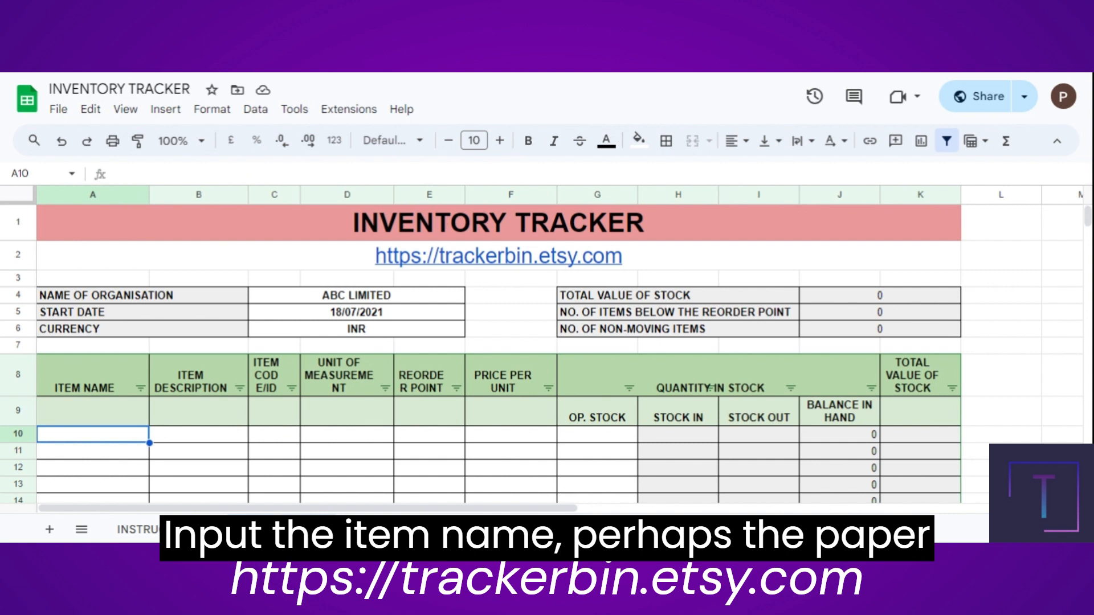
pyautogui.write('PAPER')
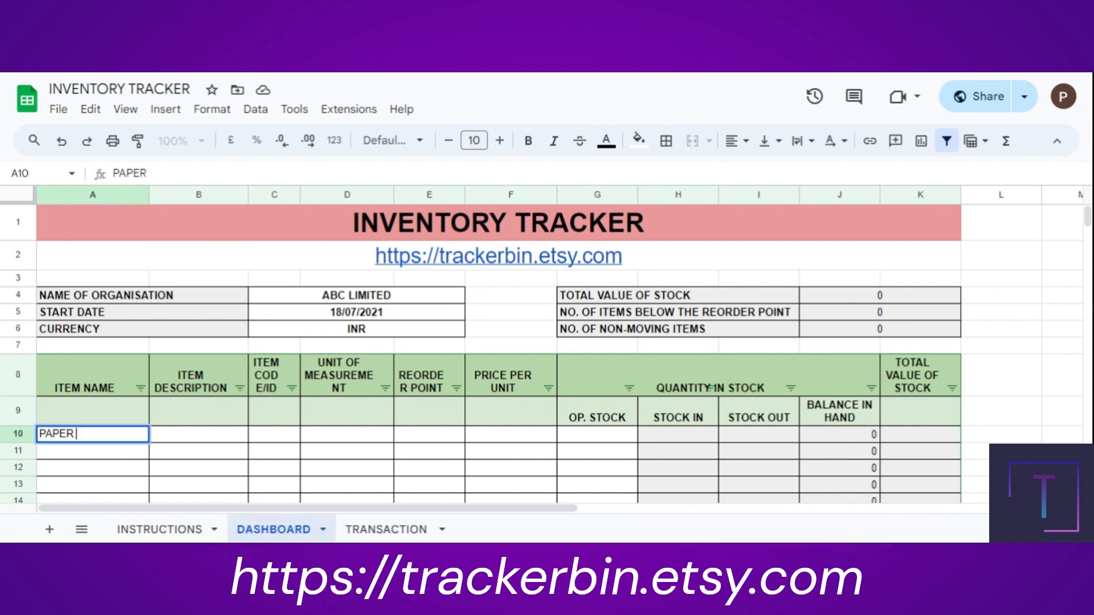
pyautogui.write(' BOOKS')
pyautogui.press('Return')
pyautogui.write('PENCILS')
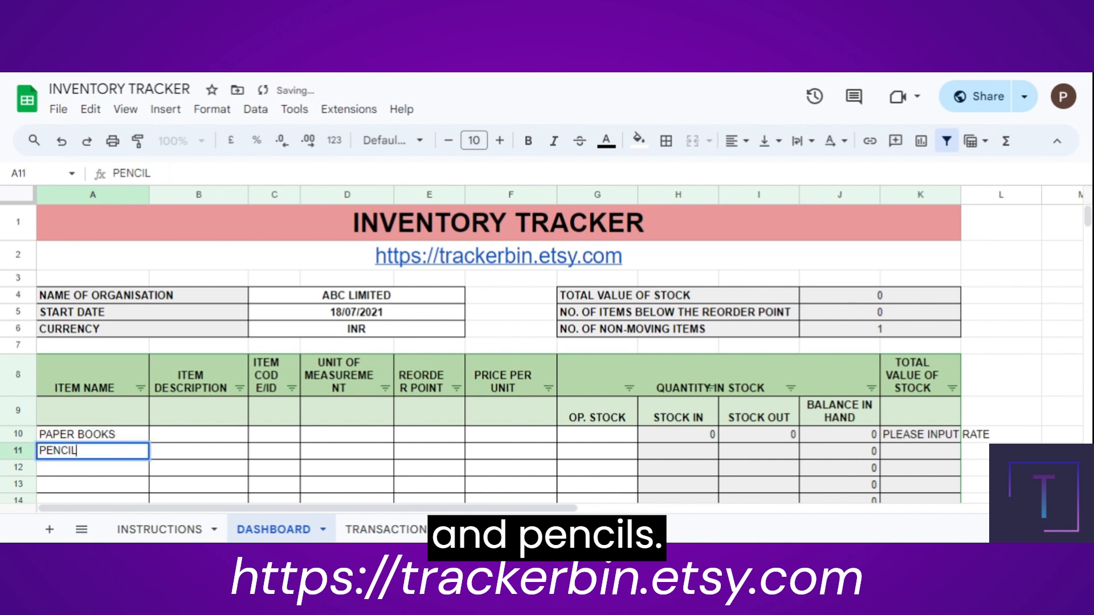
pyautogui.press('Return')
# - Enter the item descriptions STATIONERY for the paper books and CONSUMABLES for the pencils
pyautogui.click(93, 451)
pyautogui.click(198, 434)
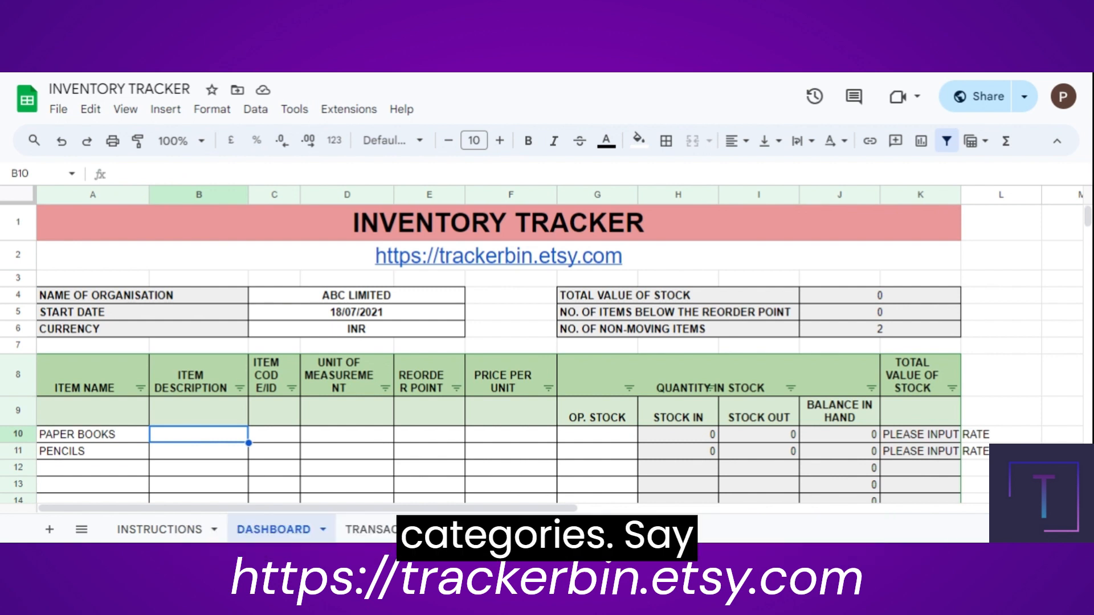
pyautogui.write('STATIO')
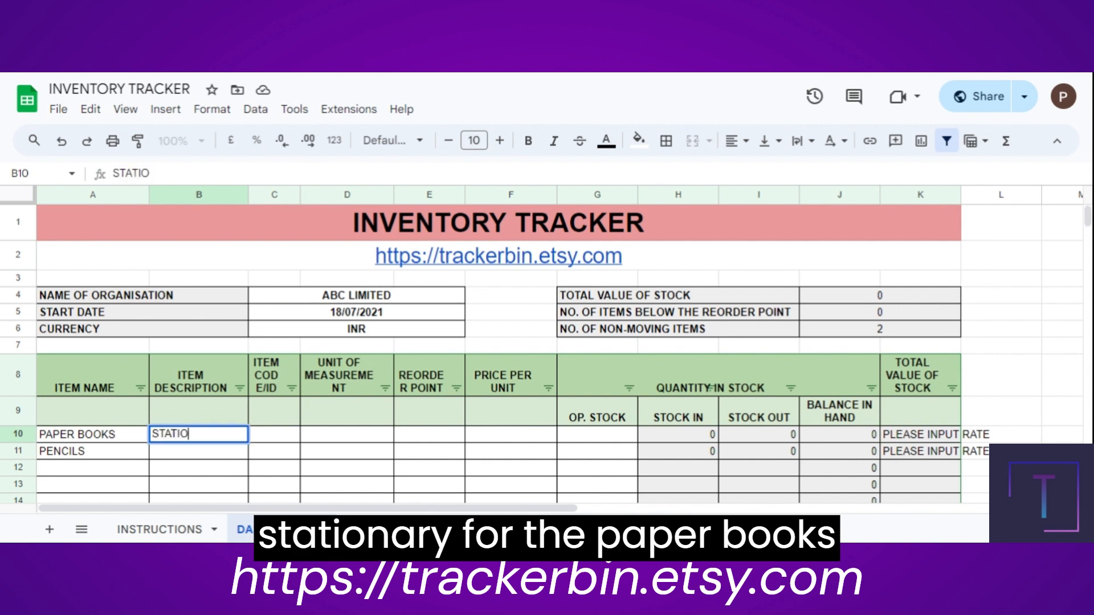
pyautogui.write('NERY')
pyautogui.press('Return')
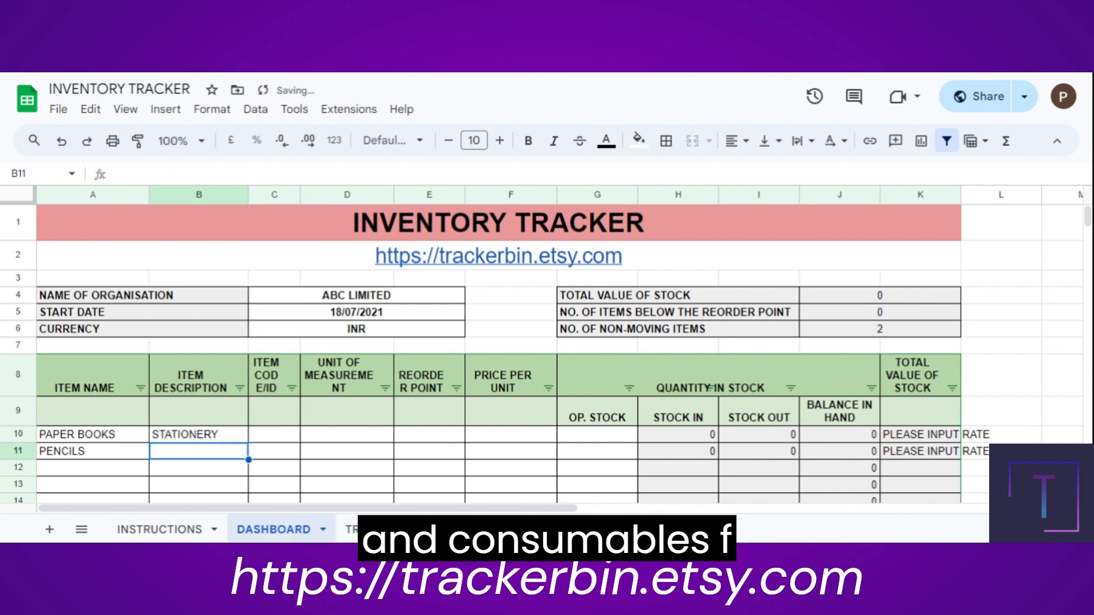
pyautogui.write('CONSUMB')
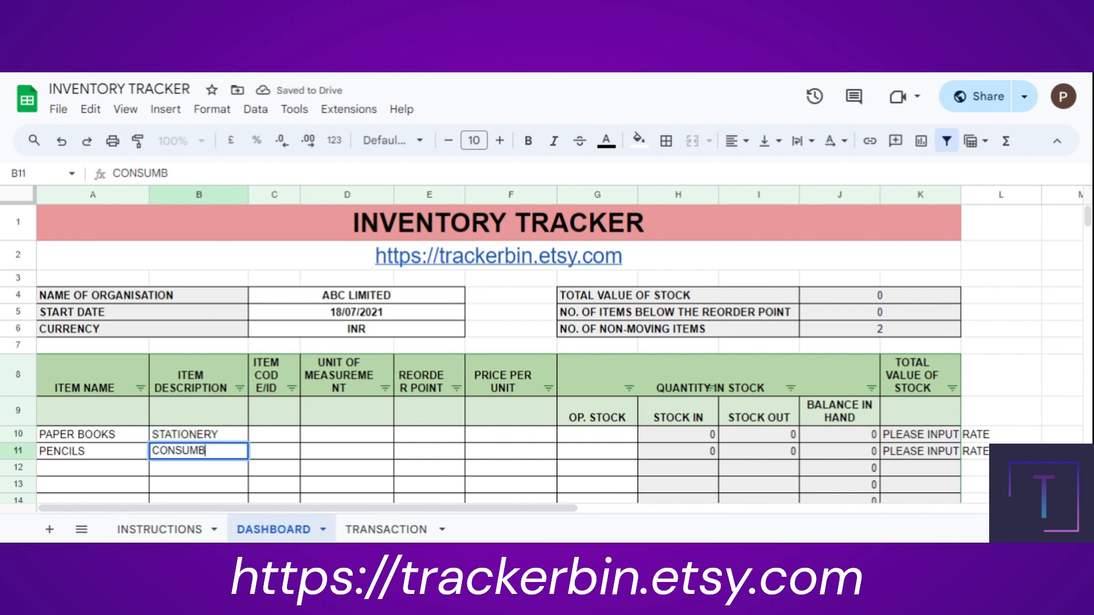
pyautogui.press('BackSpace')
pyautogui.write('ABLES')
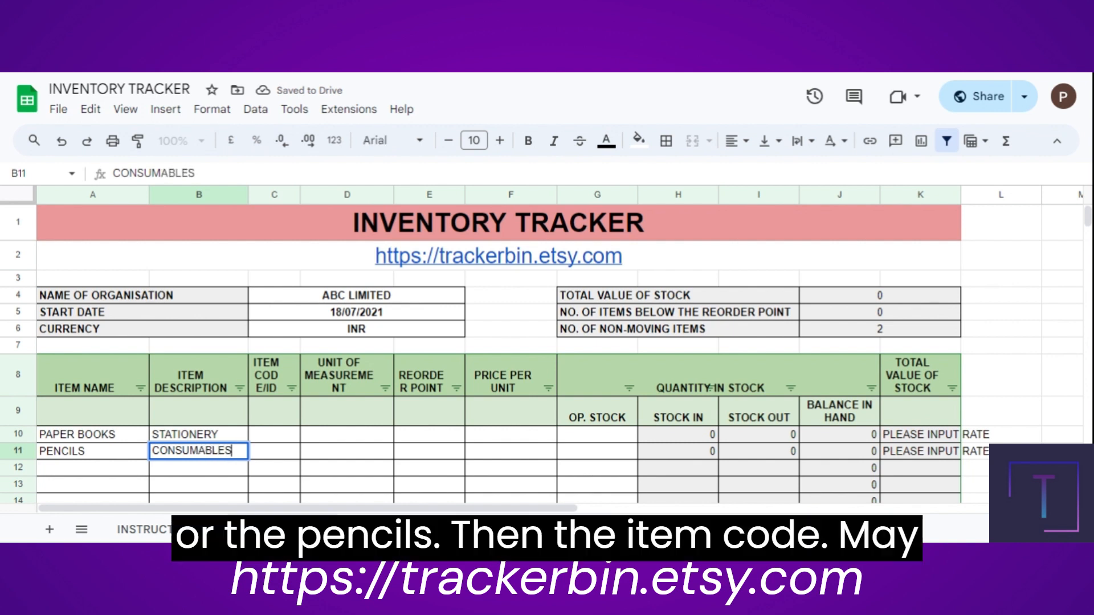
pyautogui.press('Return')
# - Assign item code A1 to the paper books and A2 to the pencils
pyautogui.press('Up')
pyautogui.press('Up')
pyautogui.press('Right')
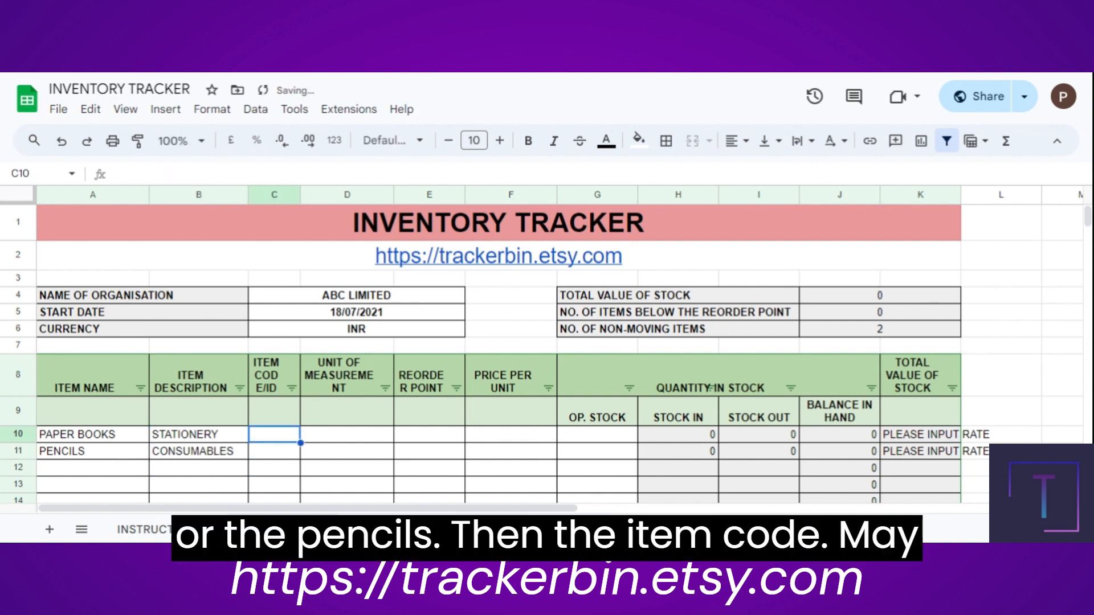
pyautogui.write('A1')
pyautogui.press('Return')
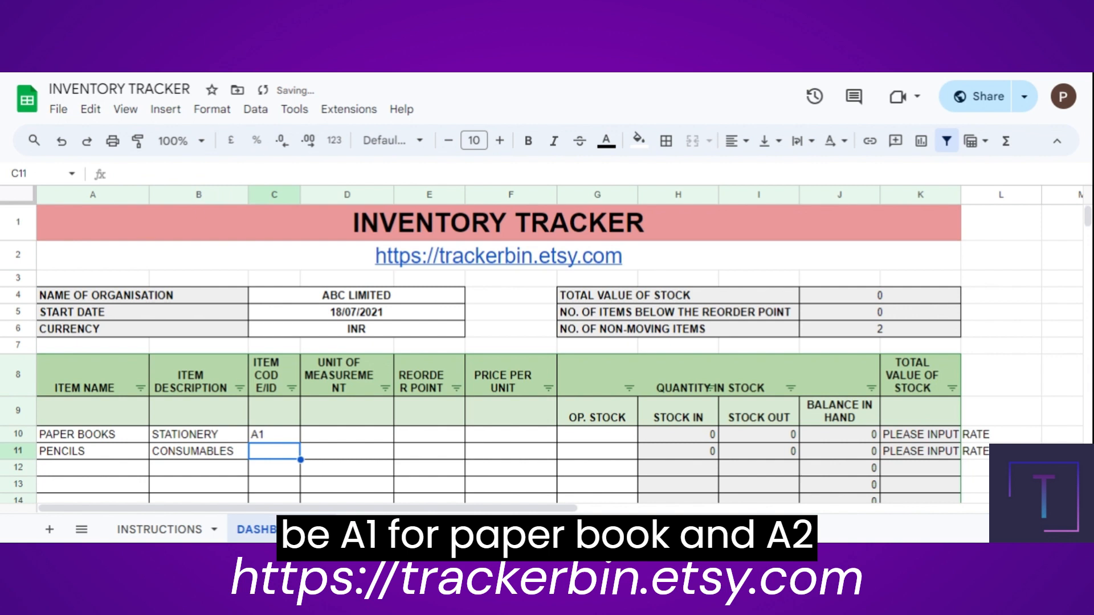
pyautogui.write('A2')
pyautogui.press('Return')
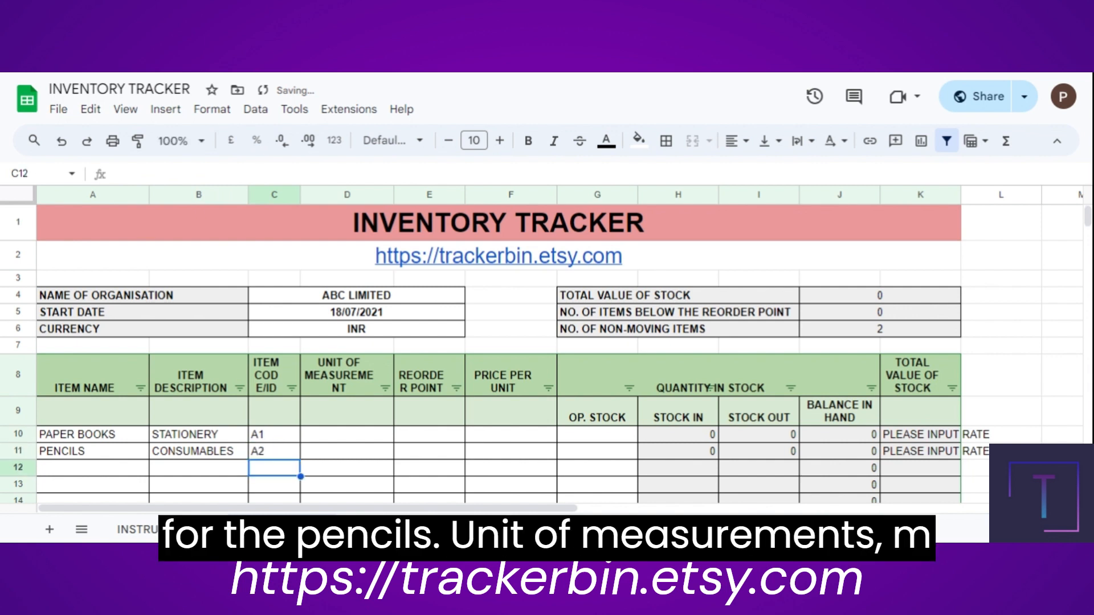
# - Set the unit of measurement to NOS for the paper books and BOXES for the pencils
pyautogui.press('Up')
pyautogui.press('Up')
pyautogui.press('Right')
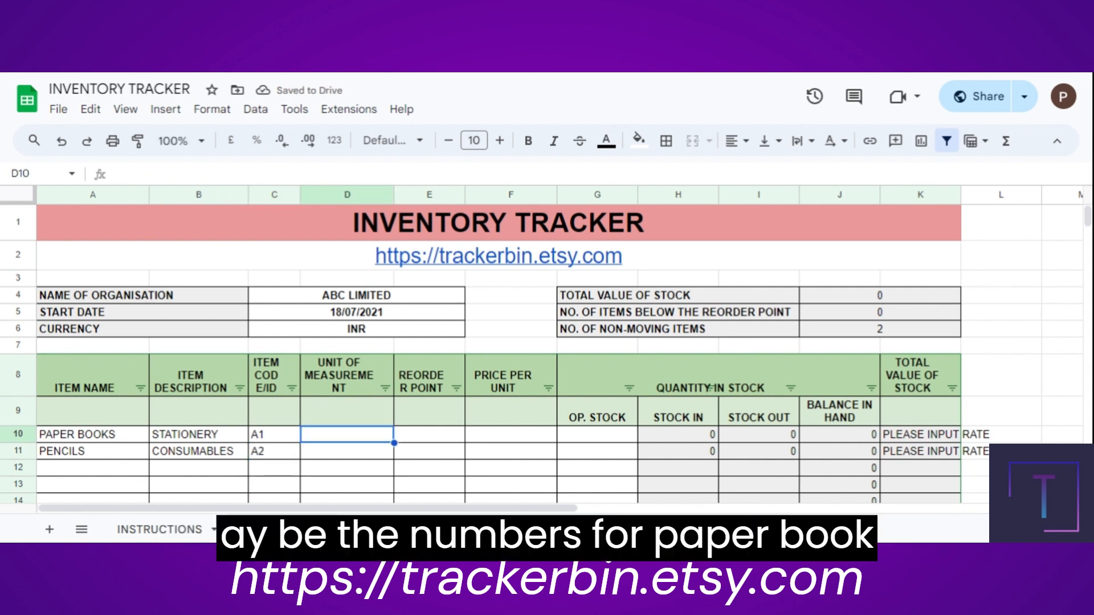
pyautogui.write('NOS')
pyautogui.press('Return')
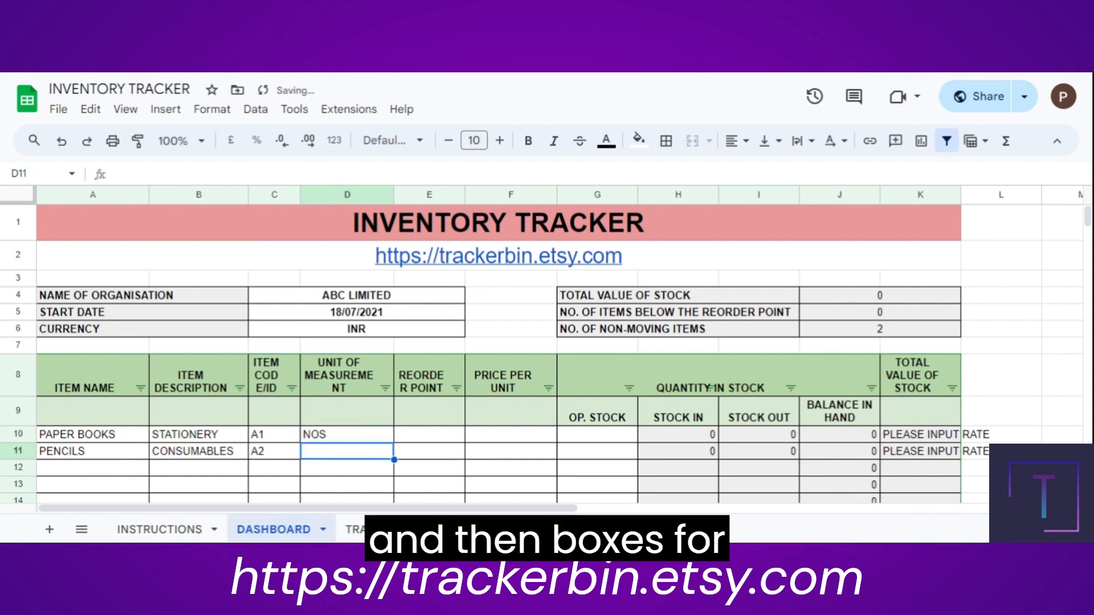
pyautogui.write('BOXES')
pyautogui.press('Return')
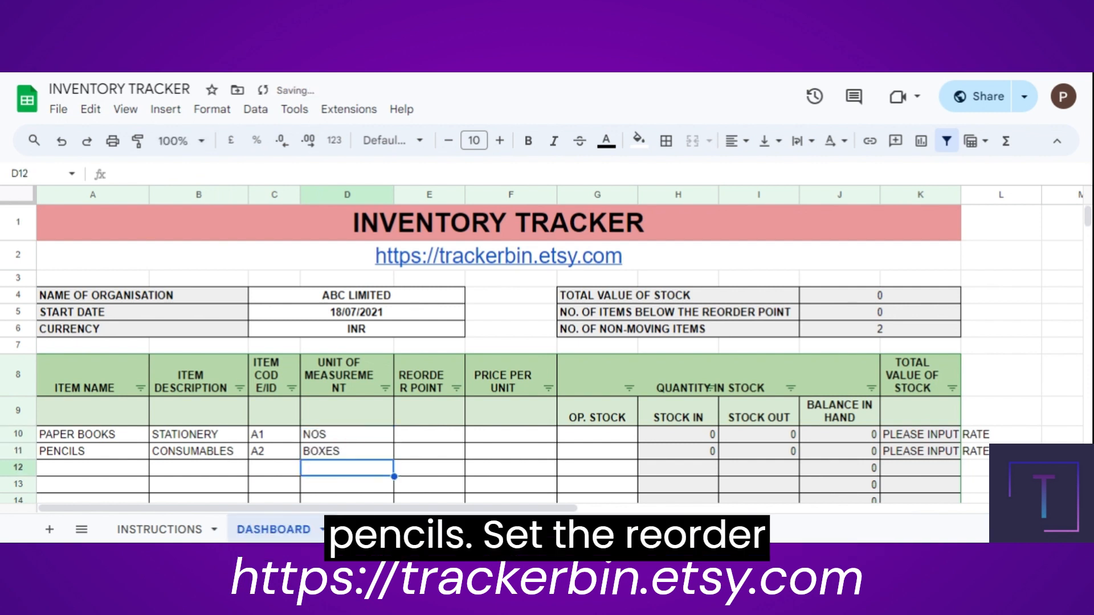
# - Set the reorder point to 50 for the paper books and 100 for the pencils
pyautogui.press('Up')
pyautogui.press('Up')
pyautogui.press('Right')
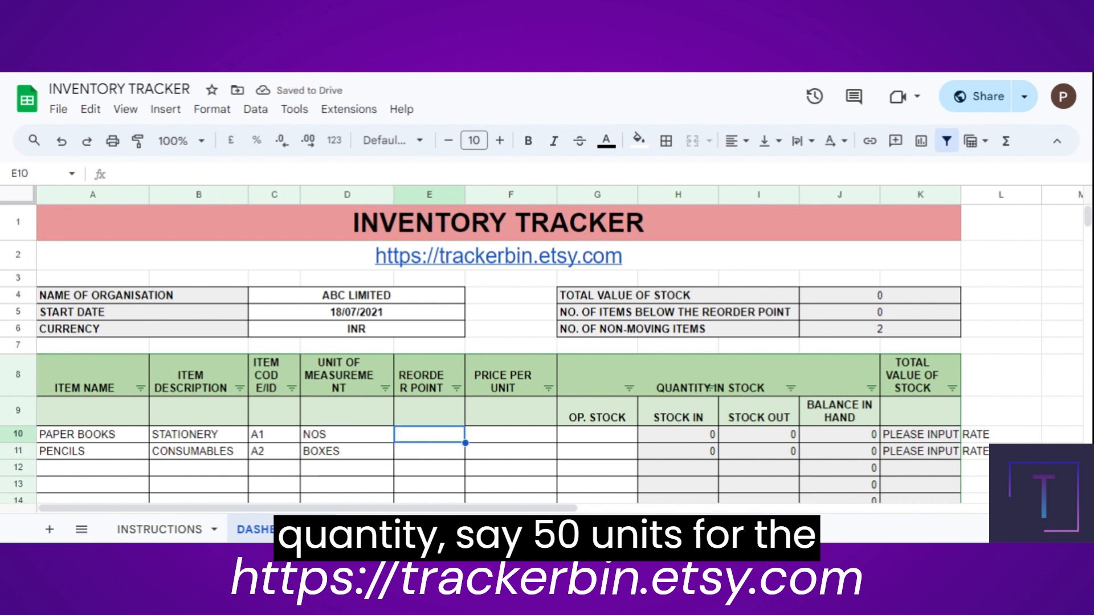
pyautogui.write('50')
pyautogui.press('Return')
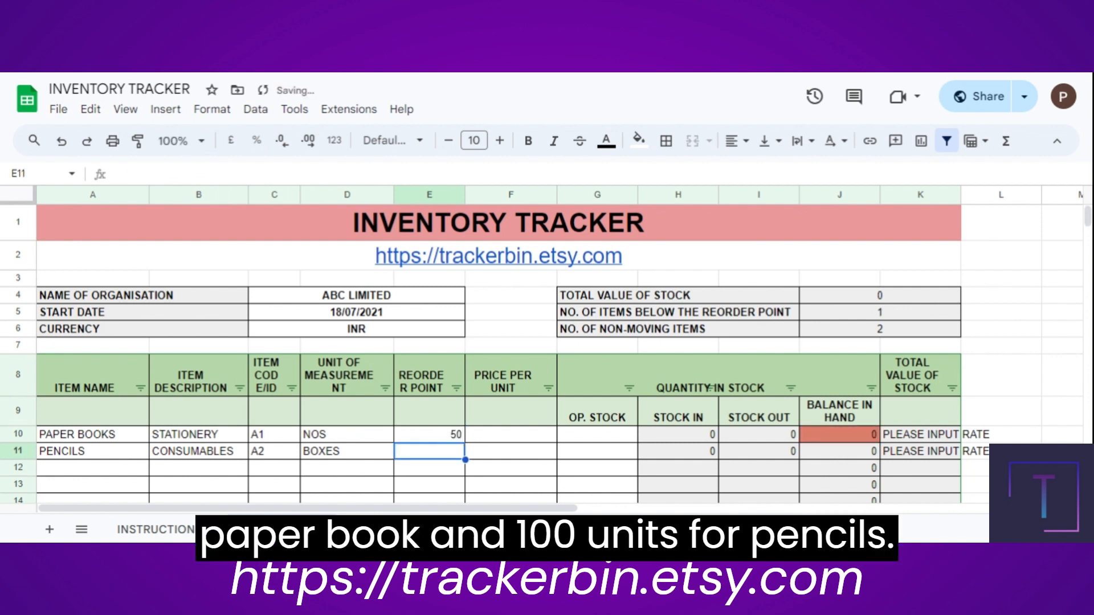
pyautogui.write('100')
pyautogui.press('Return')
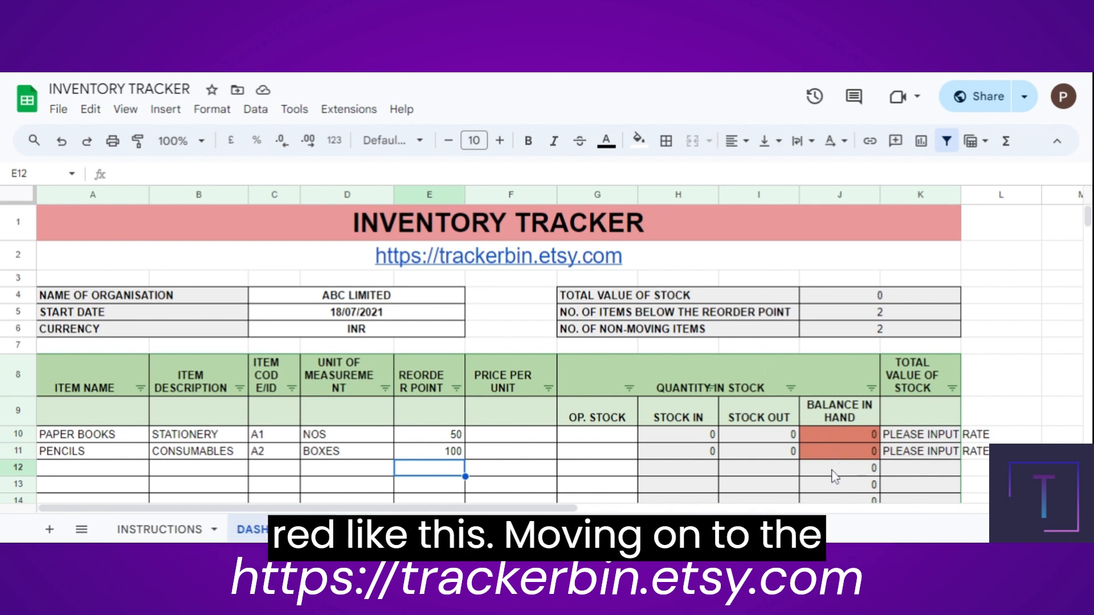
# - Set the price per unit to 150 for the paper books and 250 for the pencils
pyautogui.click(499, 439)
pyautogui.write('150')
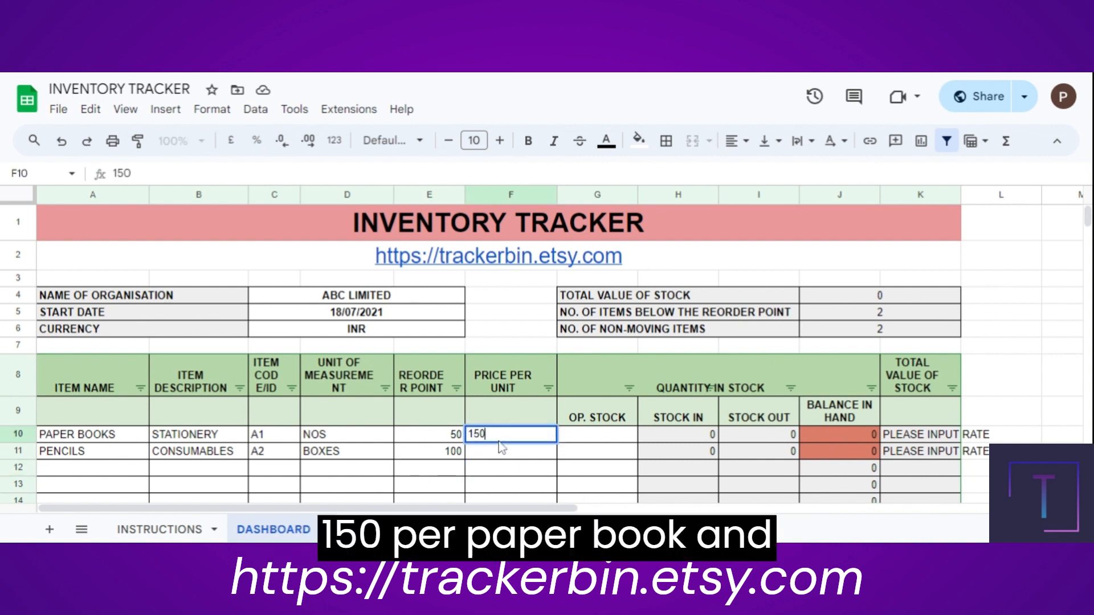
pyautogui.press('Return')
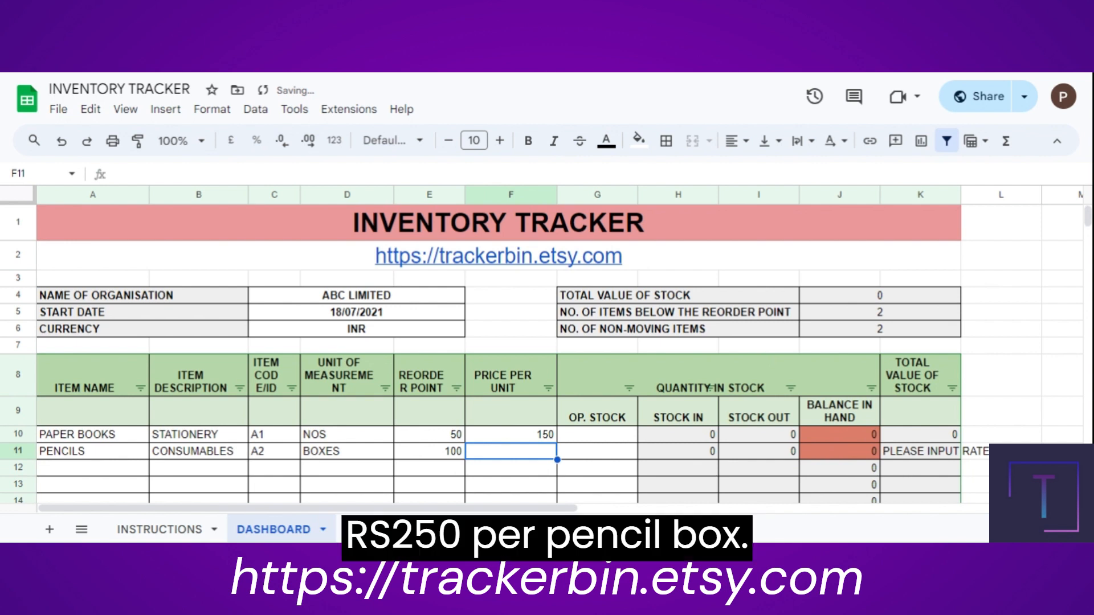
pyautogui.write('250')
pyautogui.press('Return')
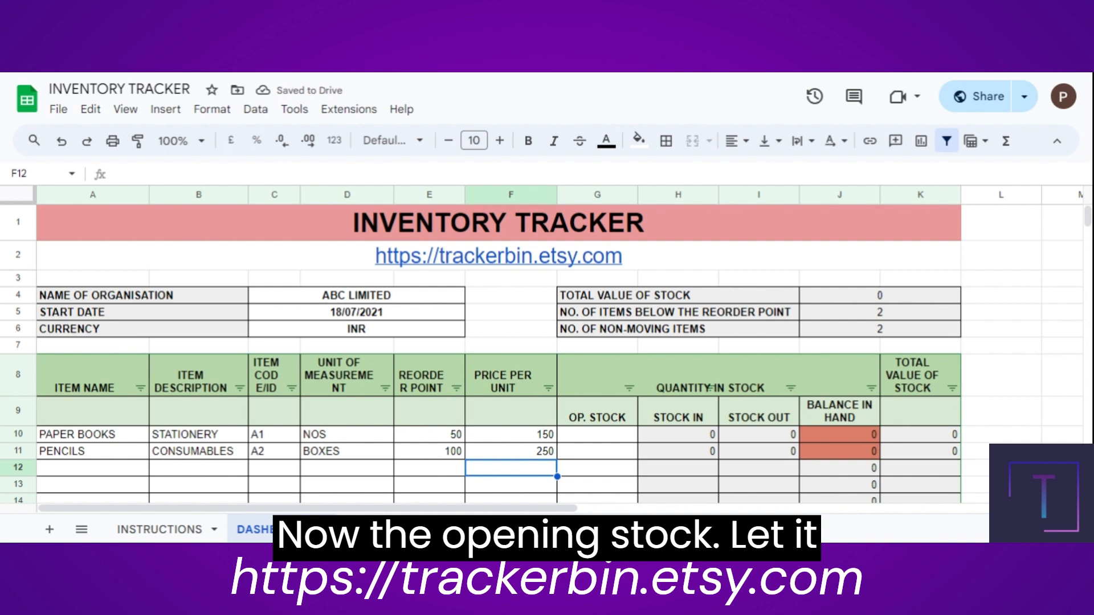
# - Enter the opening stock as 100 for the paper books and 150 for the pencils
pyautogui.press('Up')
pyautogui.click(597, 434)
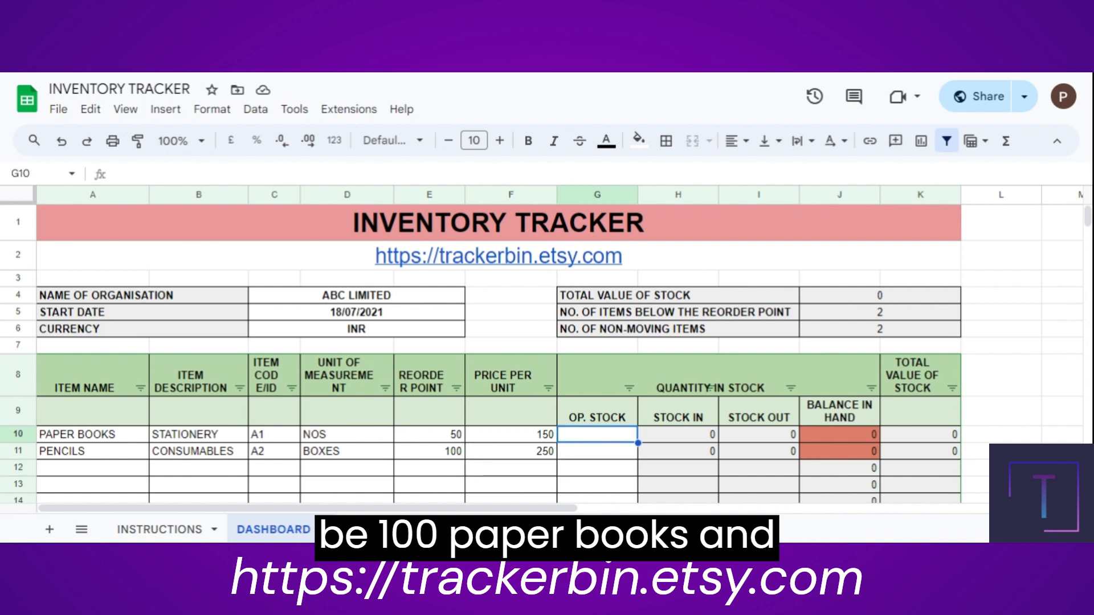
pyautogui.write('100')
pyautogui.press('Return')
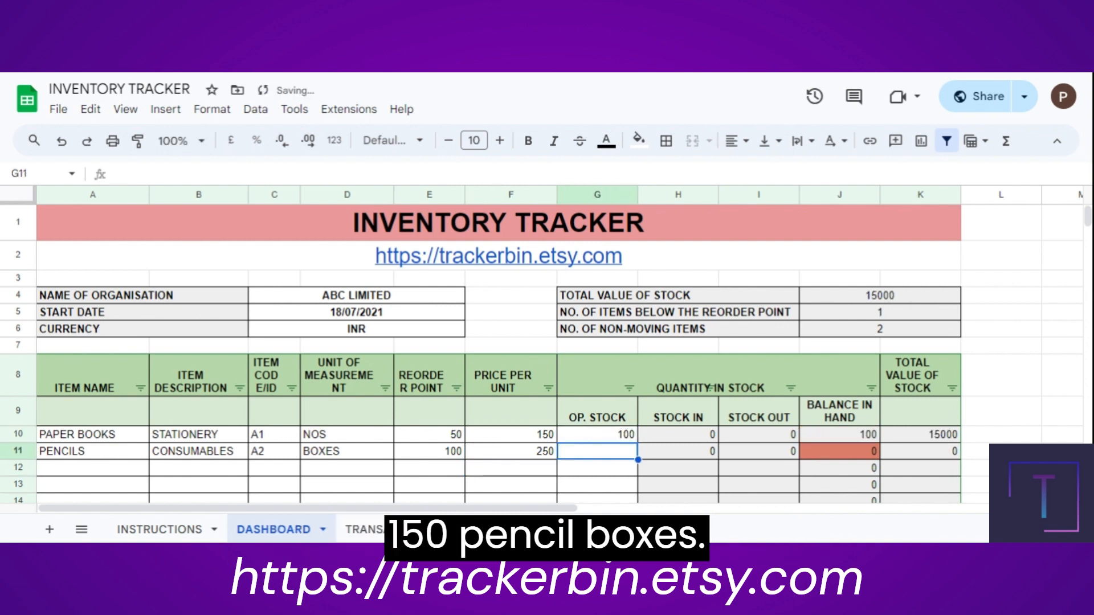
pyautogui.write('150')
pyautogui.press('Return')
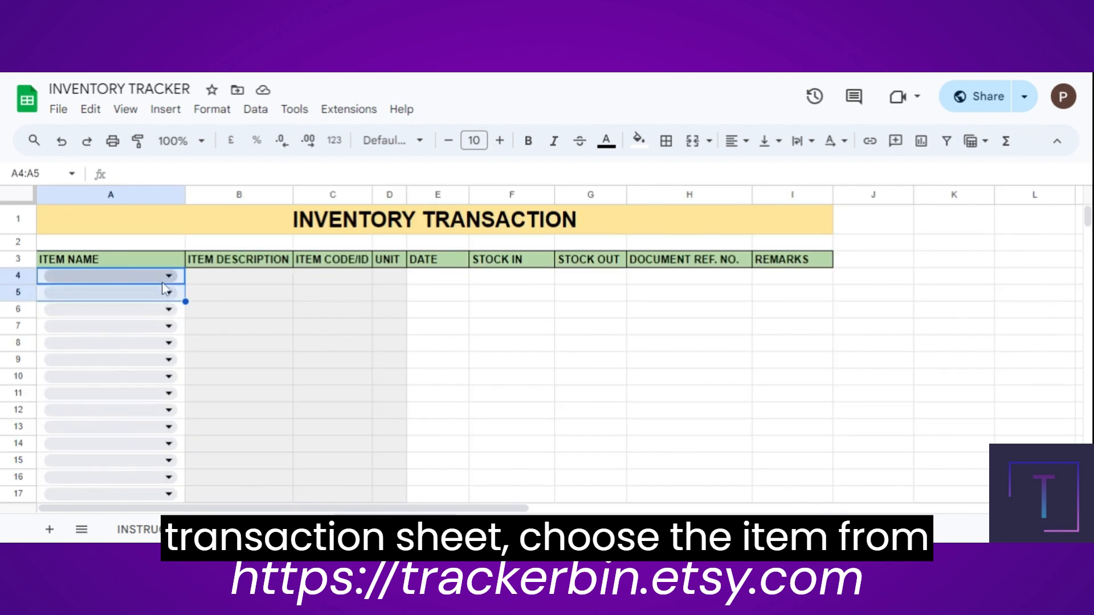
# - Record a stock-in of 100 PAPER BOOKS dated 20/07/2021 in the first row of the transaction sheet
pyautogui.click(170, 277)
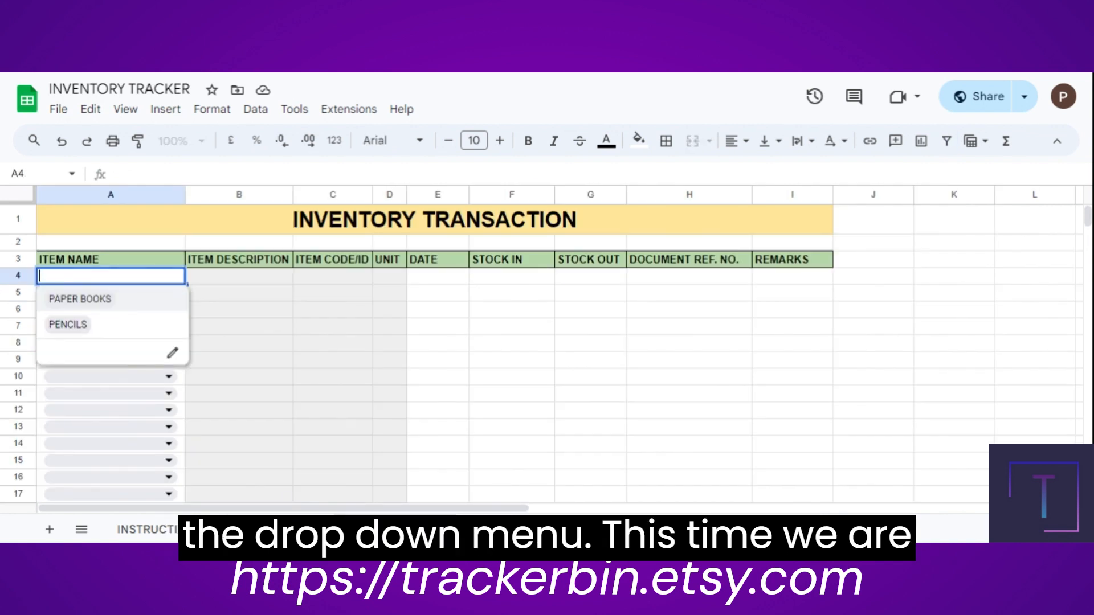
pyautogui.click(135, 313)
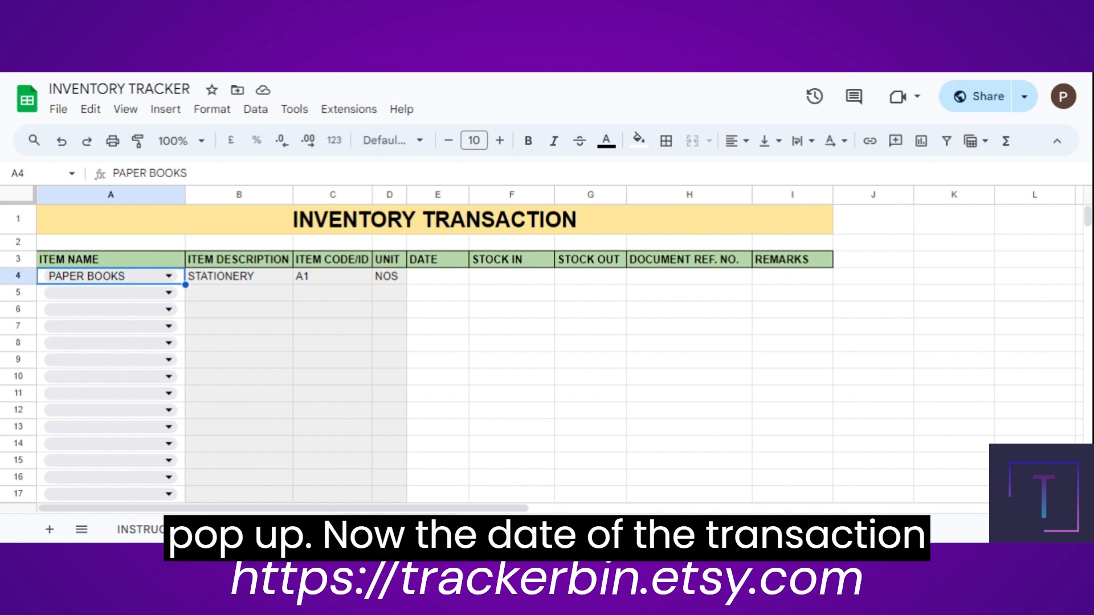
pyautogui.click(427, 283)
pyautogui.write('20/07/2021')
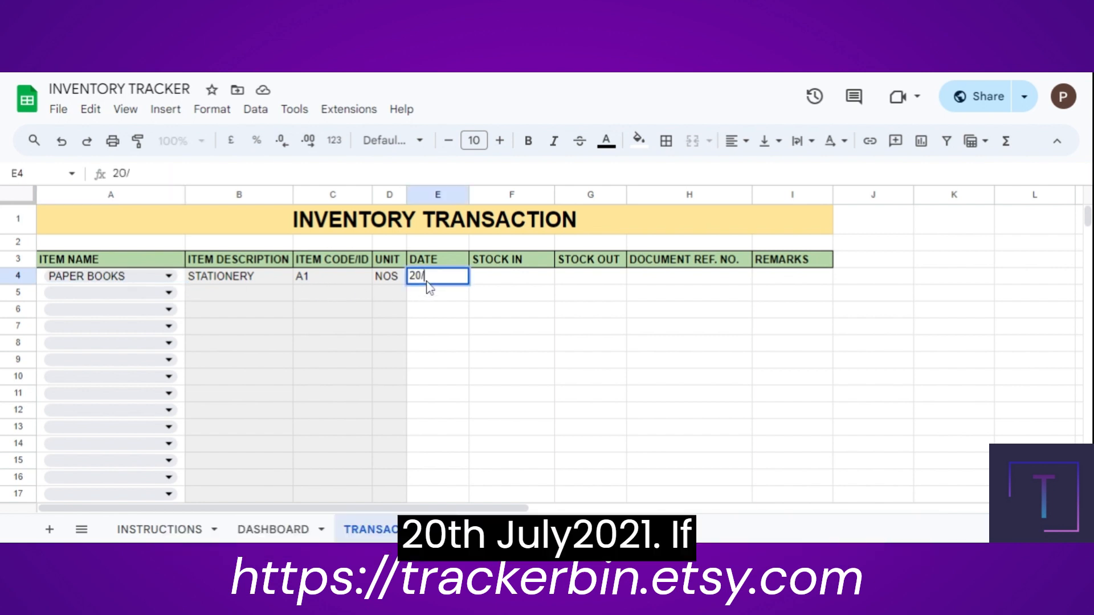
pyautogui.press('Return')
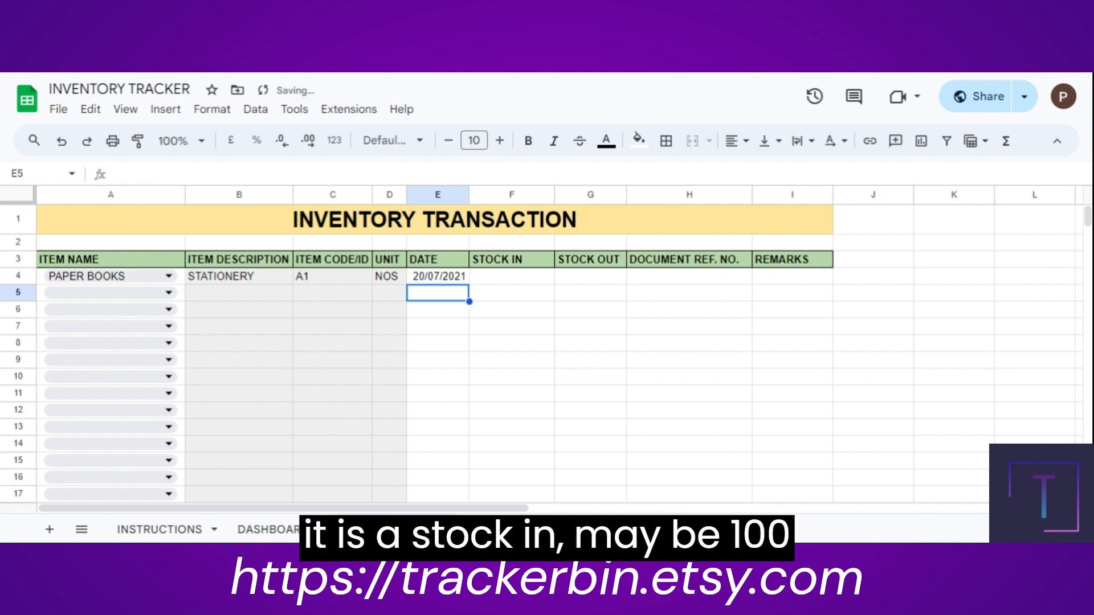
pyautogui.click(511, 276)
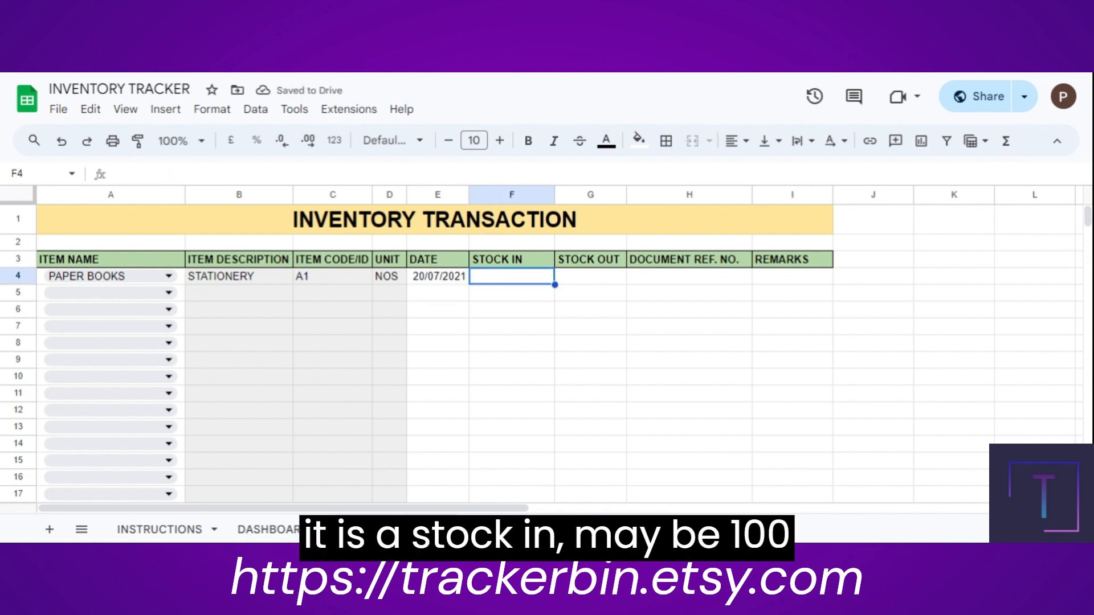
pyautogui.write('100')
pyautogui.press('Return')
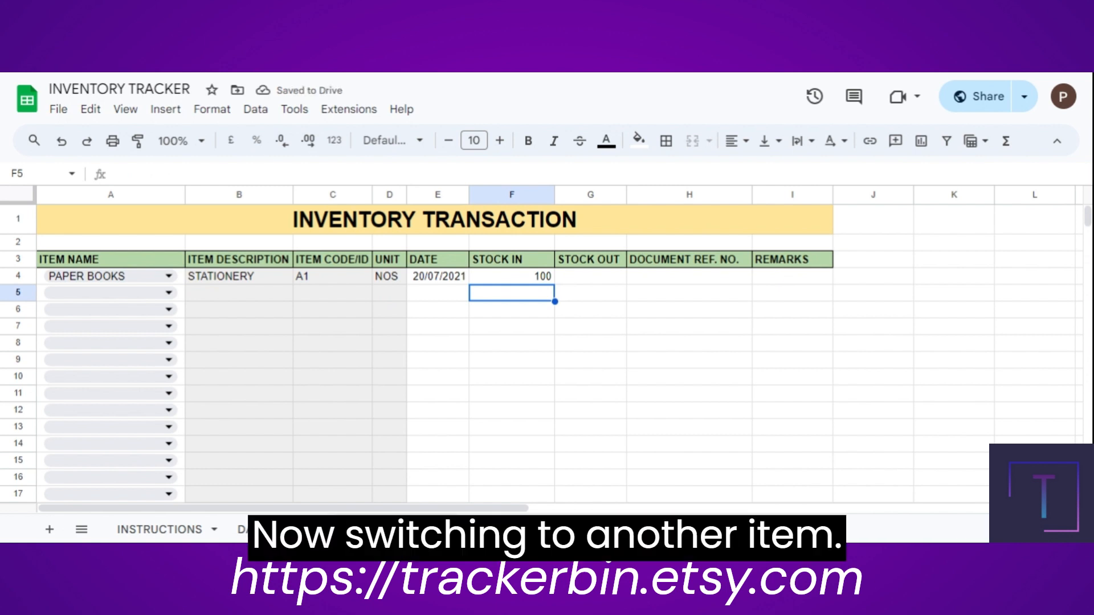
# - Choose PENCILS as the item name in the second row of the transaction sheet
pyautogui.press('Left')
pyautogui.press('Left')
pyautogui.press('Left')
pyautogui.press('Left')
pyautogui.press('Left')
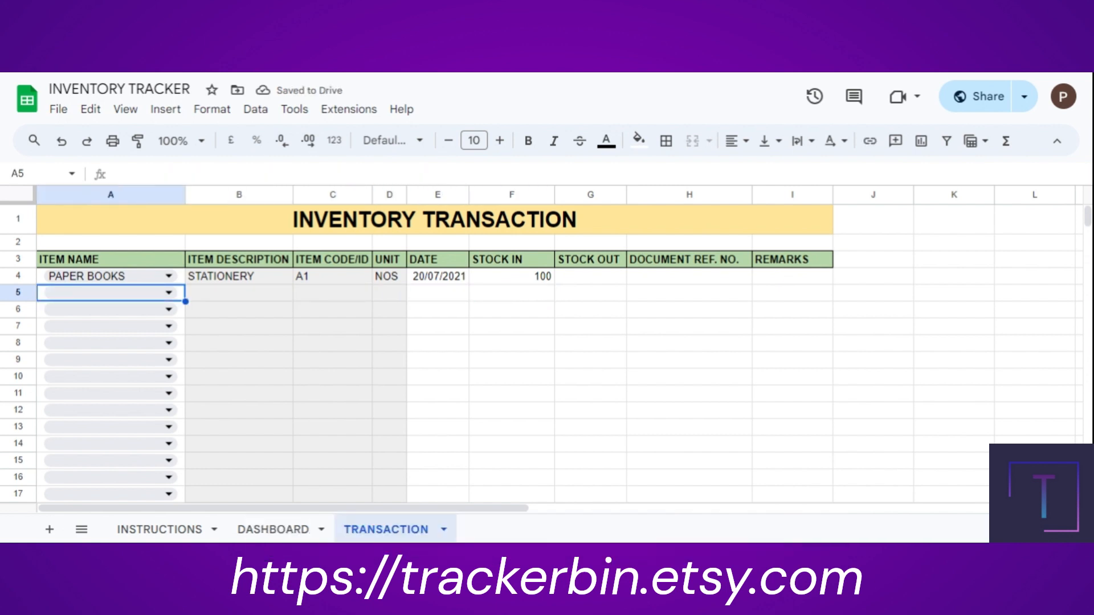
pyautogui.click(168, 292)
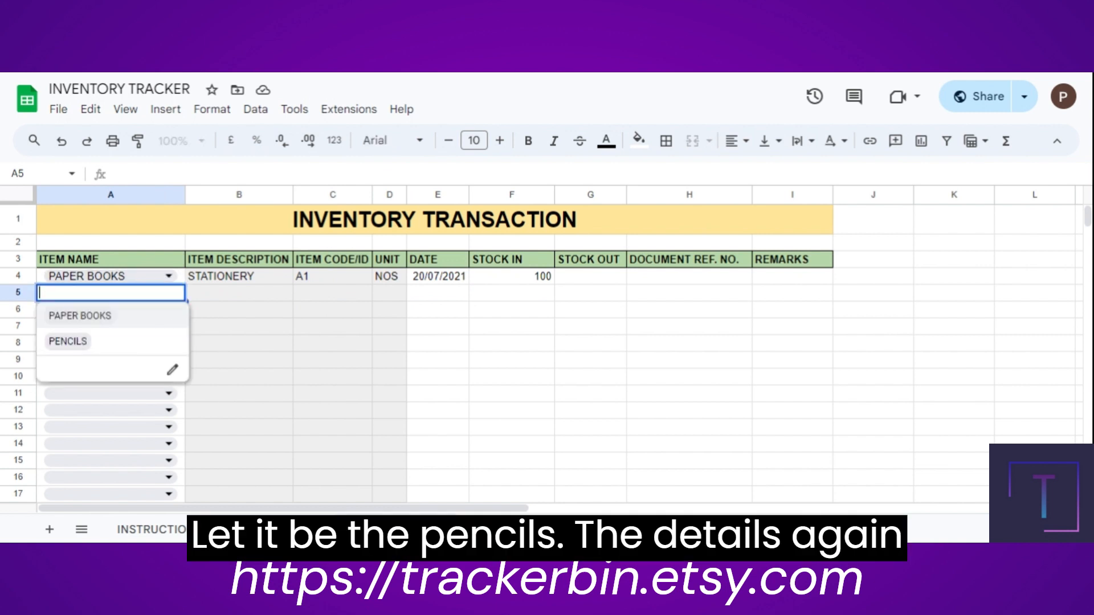
pyautogui.click(108, 353)
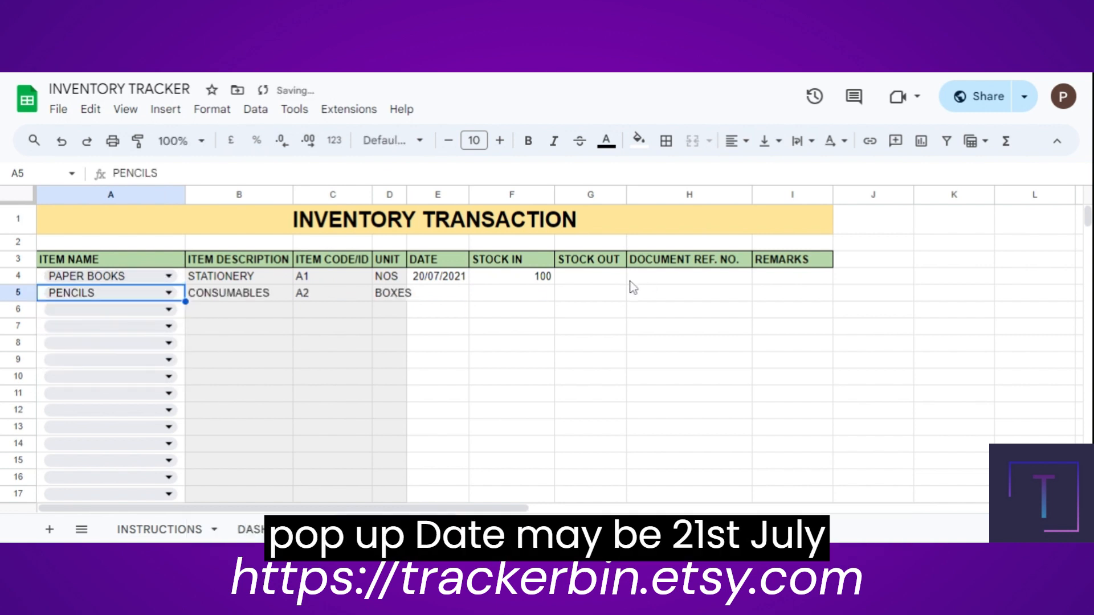
# - Date the pencils transaction 21/07/2021 and record a stock-out of 60
pyautogui.click(434, 297)
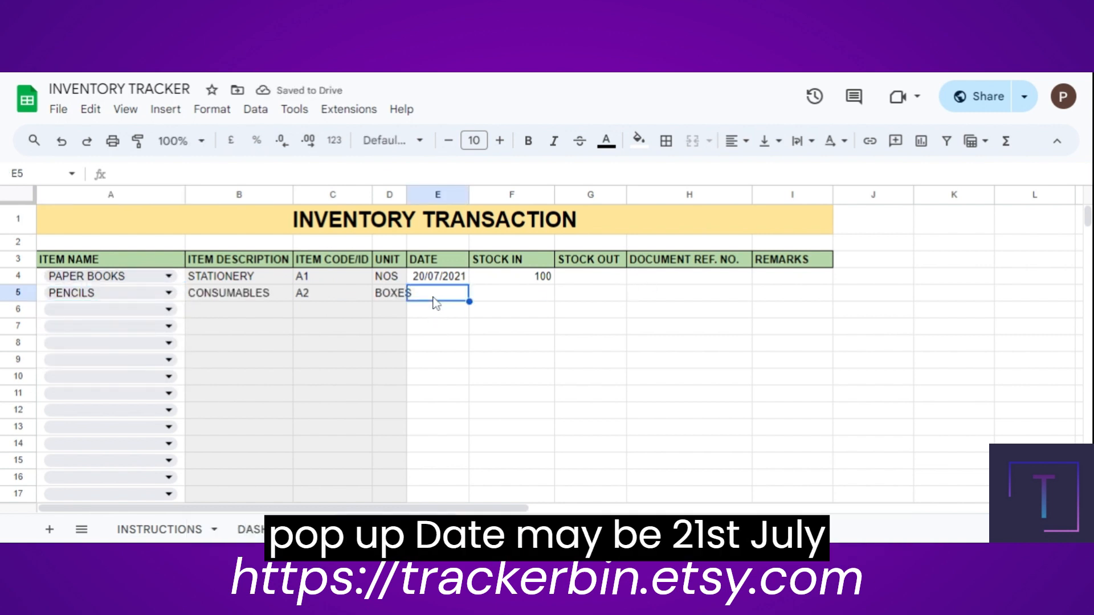
pyautogui.write('21/07/2021')
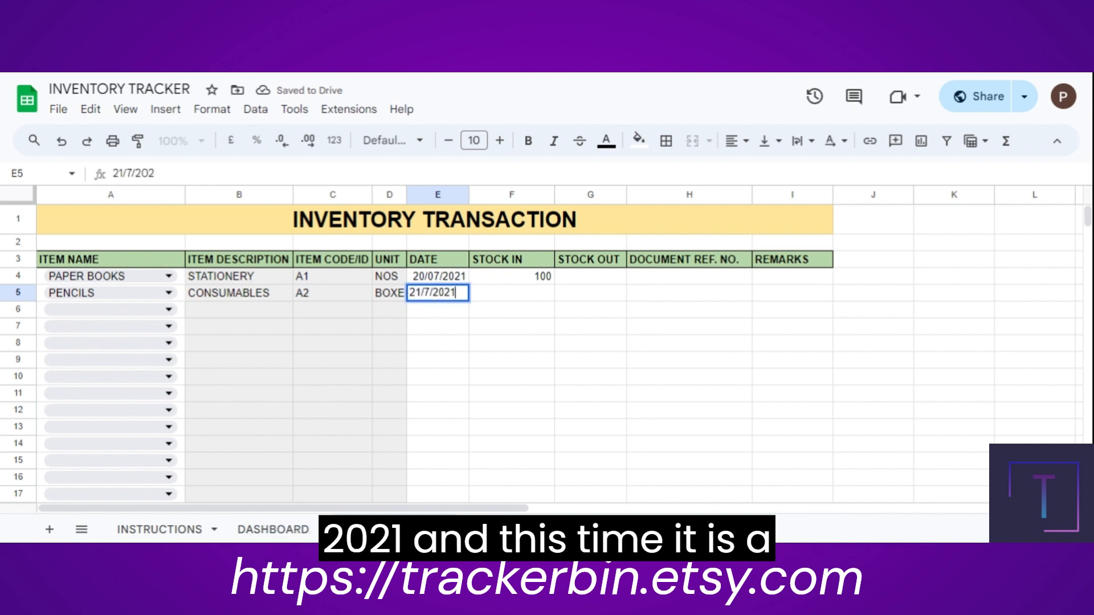
pyautogui.press('Tab')
pyautogui.click(590, 293)
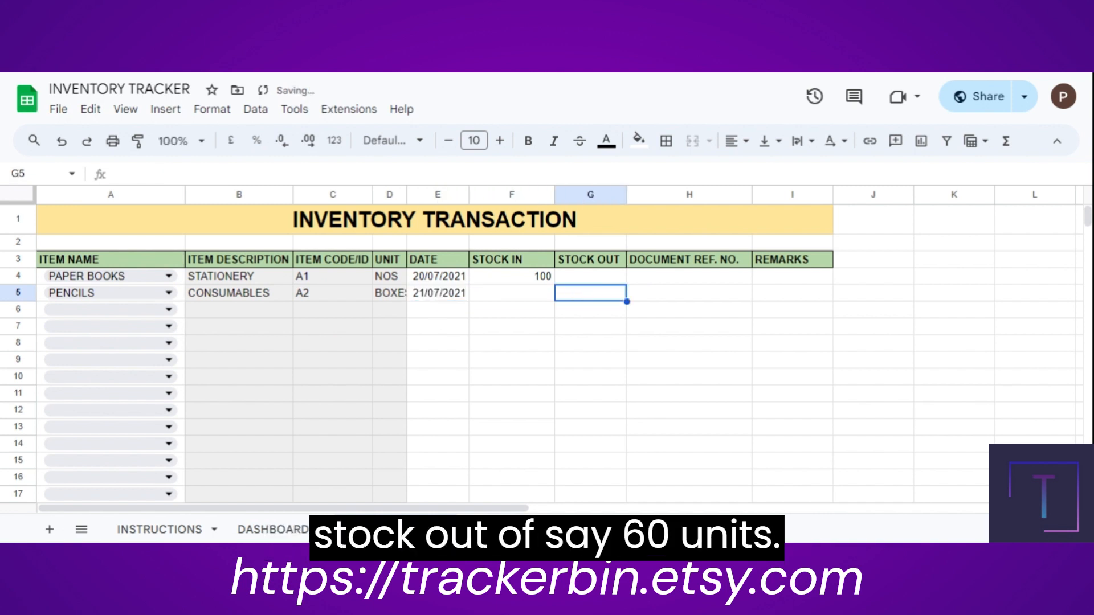
pyautogui.write('60')
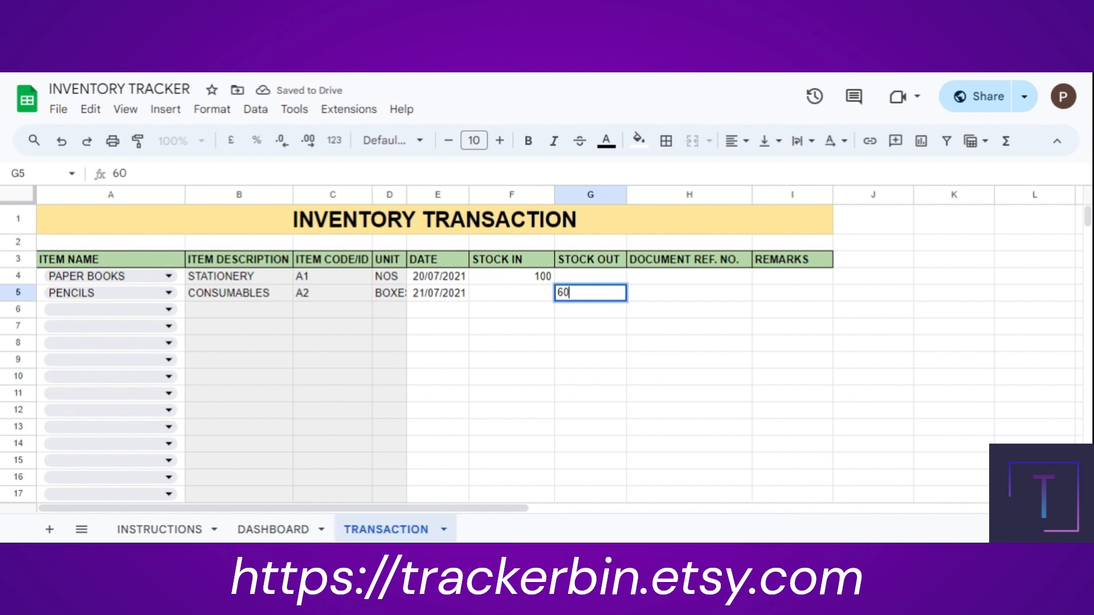
pyautogui.press('Return')
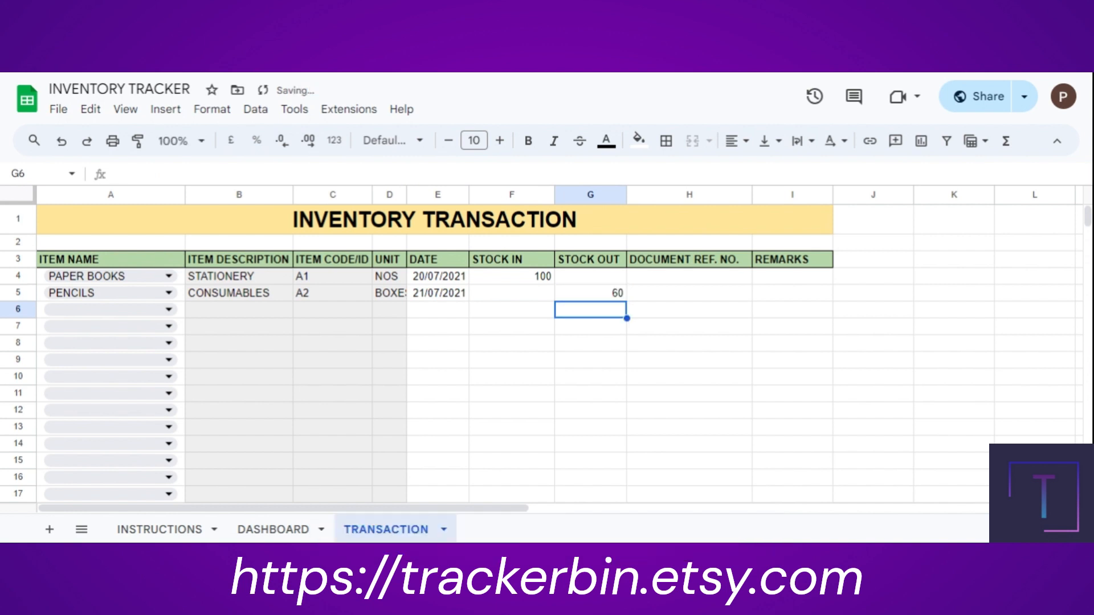
# - Look at the document reference and remarks cells of the paper books transaction, and view the stock figures on the dashboard sheet
pyautogui.click(656, 283)
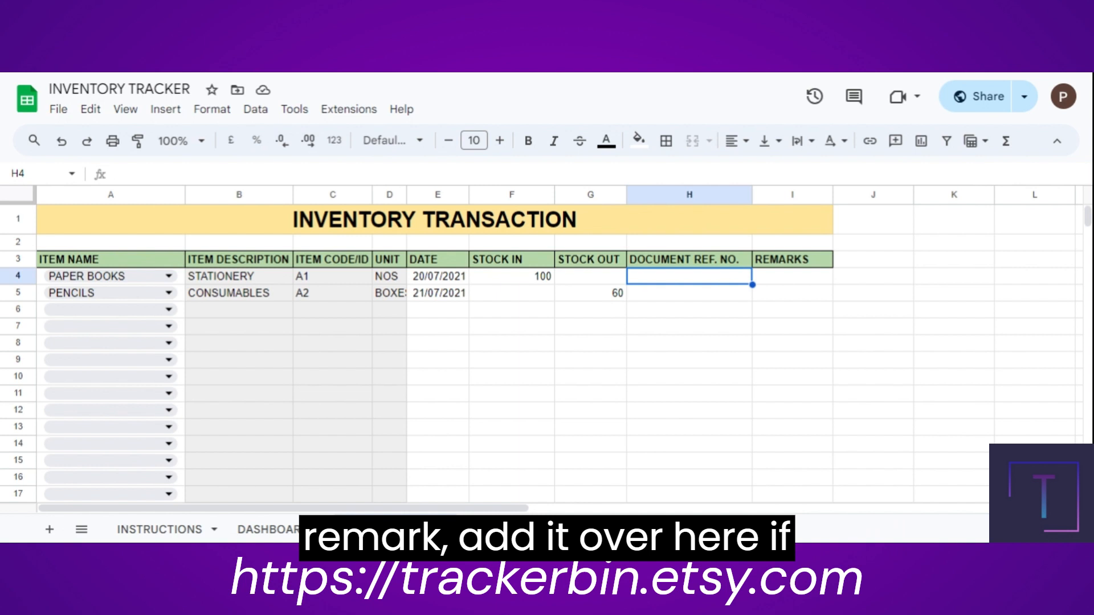
pyautogui.click(784, 278)
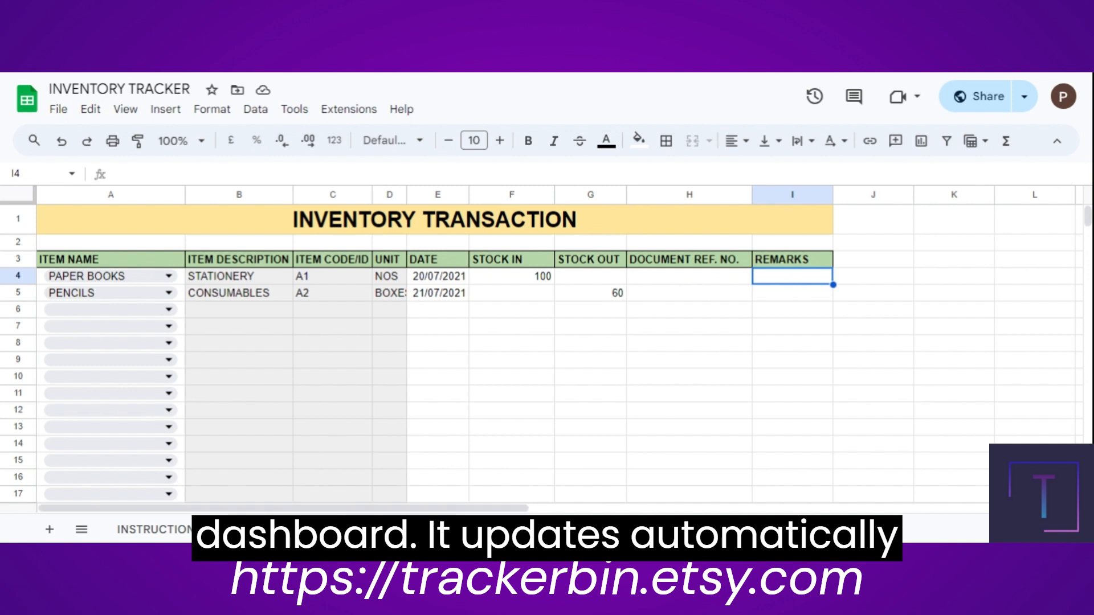
pyautogui.click(290, 530)
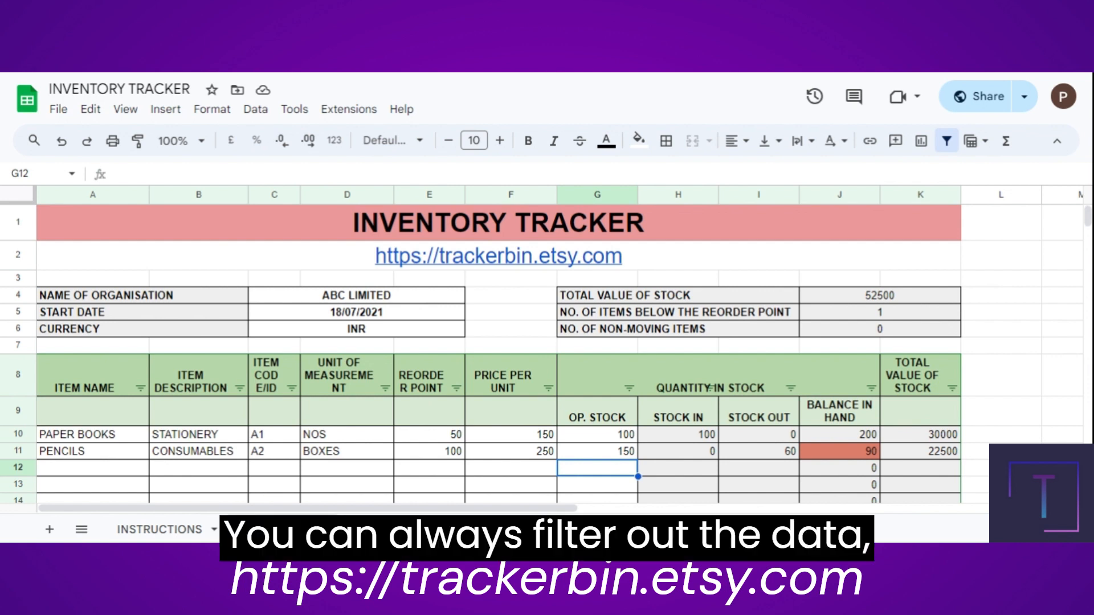
# - Filter the dashboard's item description column to show only STATIONERY, excluding blanks and CONSUMABLES
pyautogui.click(240, 389)
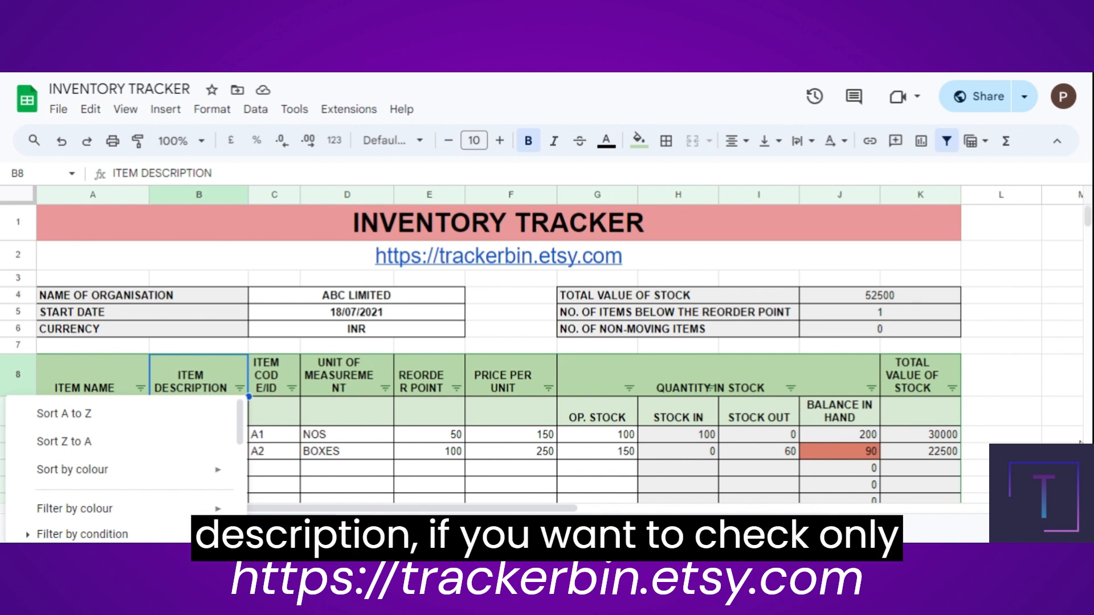
pyautogui.scroll(-3, 541, 371)
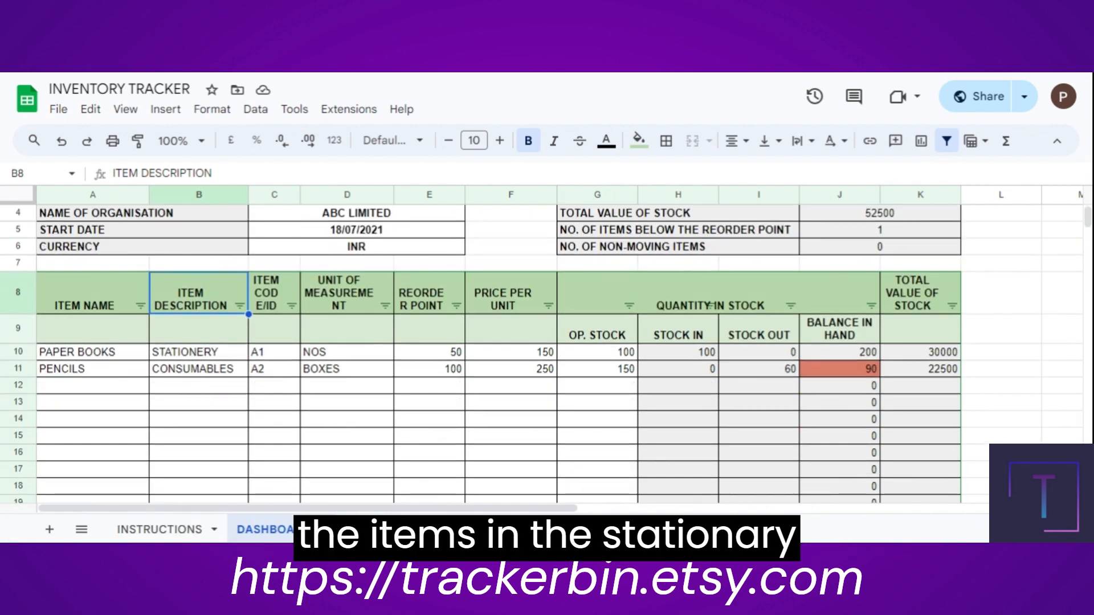
pyautogui.scroll(-1, 196, 384)
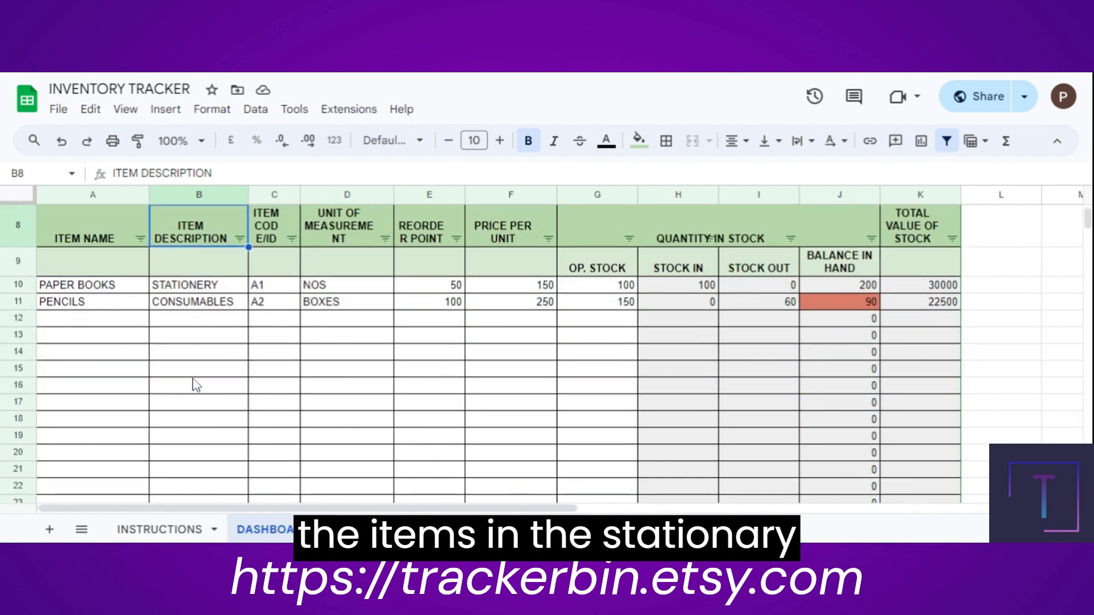
pyautogui.click(240, 240)
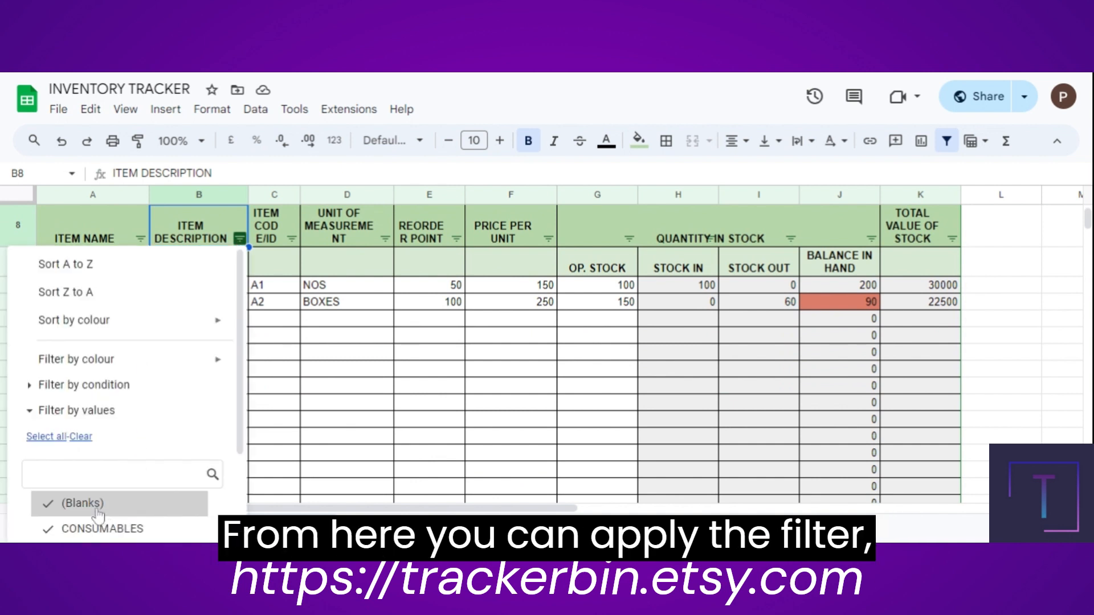
pyautogui.click(48, 503)
pyautogui.scroll(-3, 239, 448)
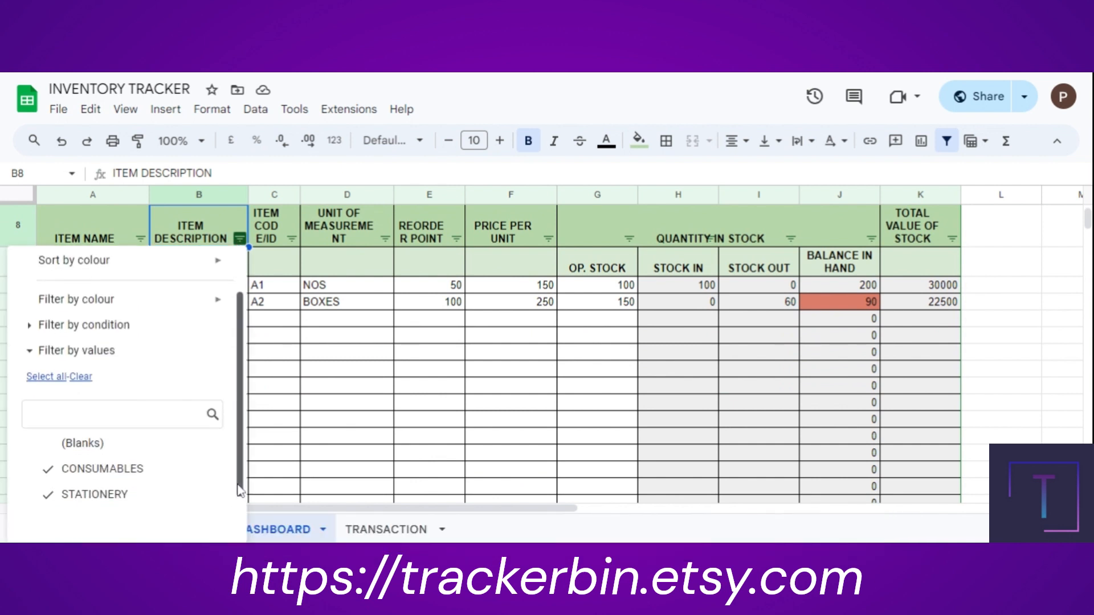
pyautogui.click(94, 445)
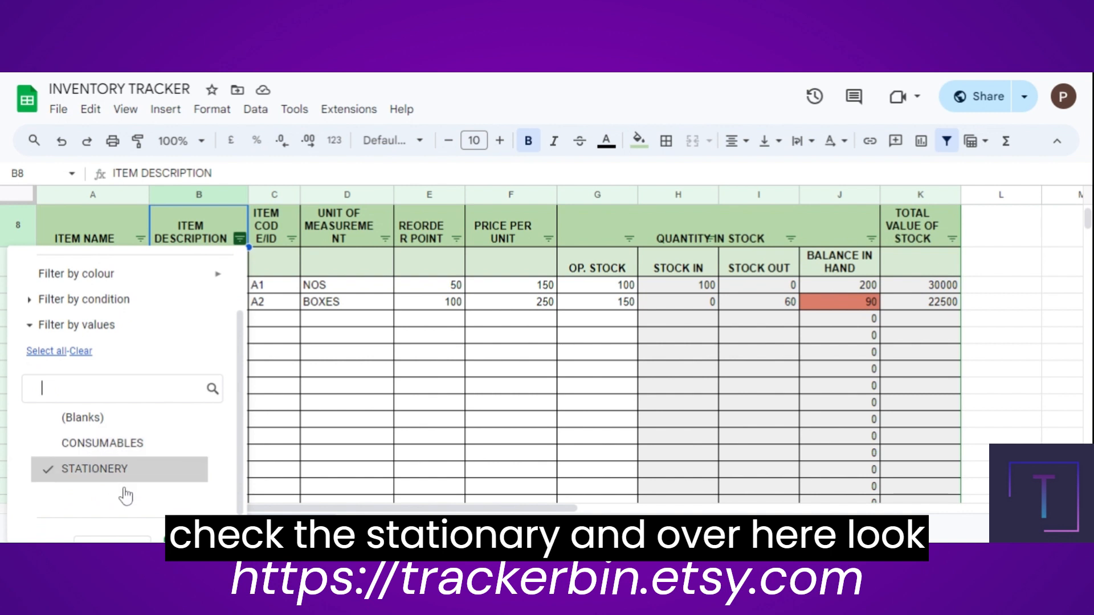
pyautogui.scroll(-1, 121, 495)
pyautogui.click(192, 527)
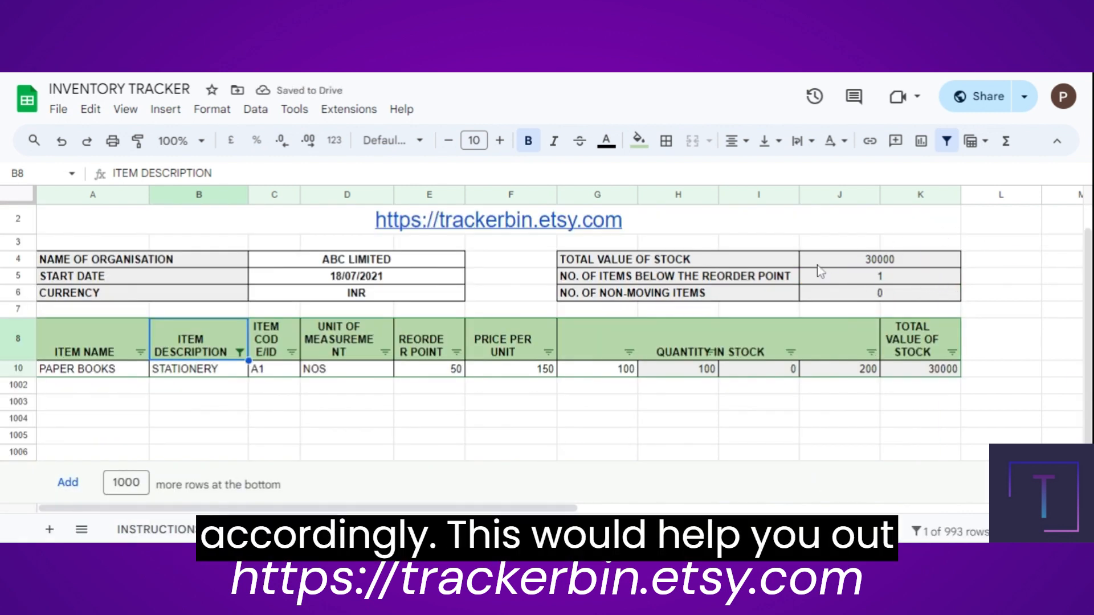
# - Check the item description filter options without changing them, and open the instructions sheet for guidance
pyautogui.click(240, 353)
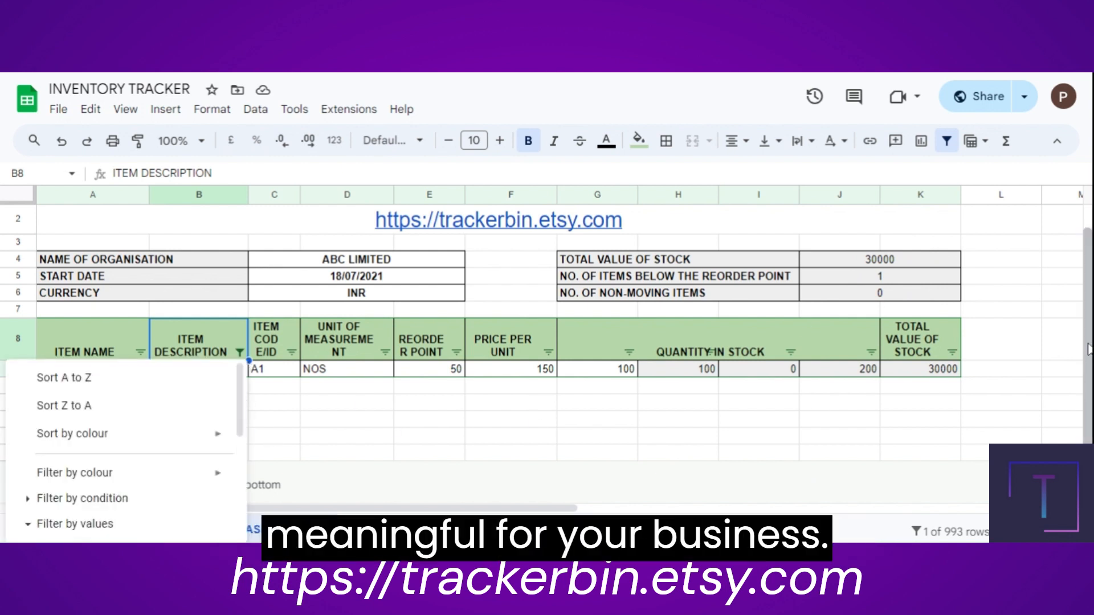
pyautogui.press('Escape')
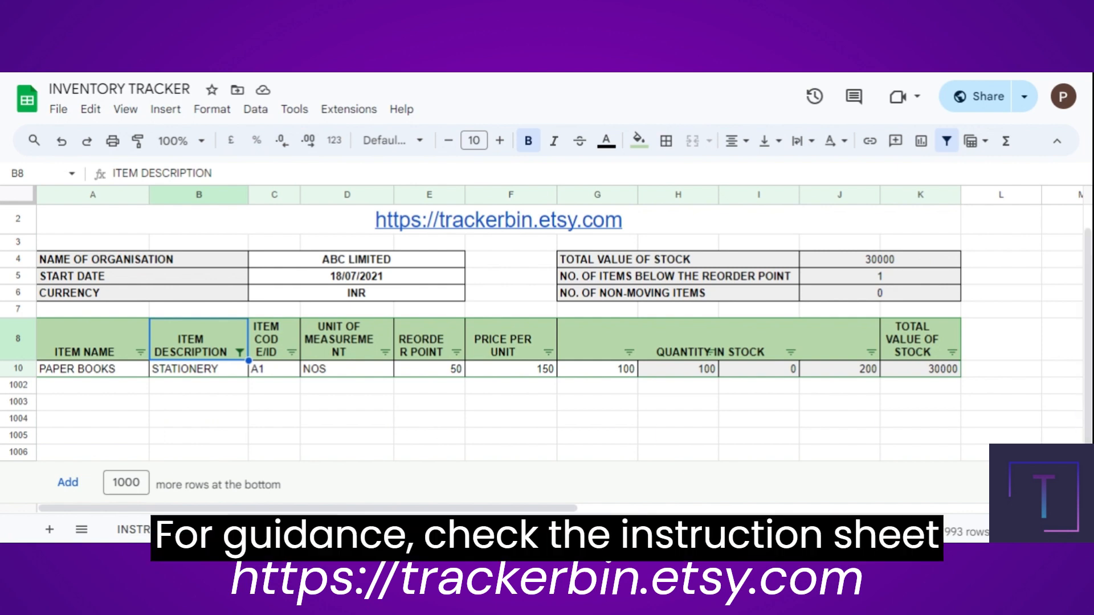
pyautogui.click(140, 530)
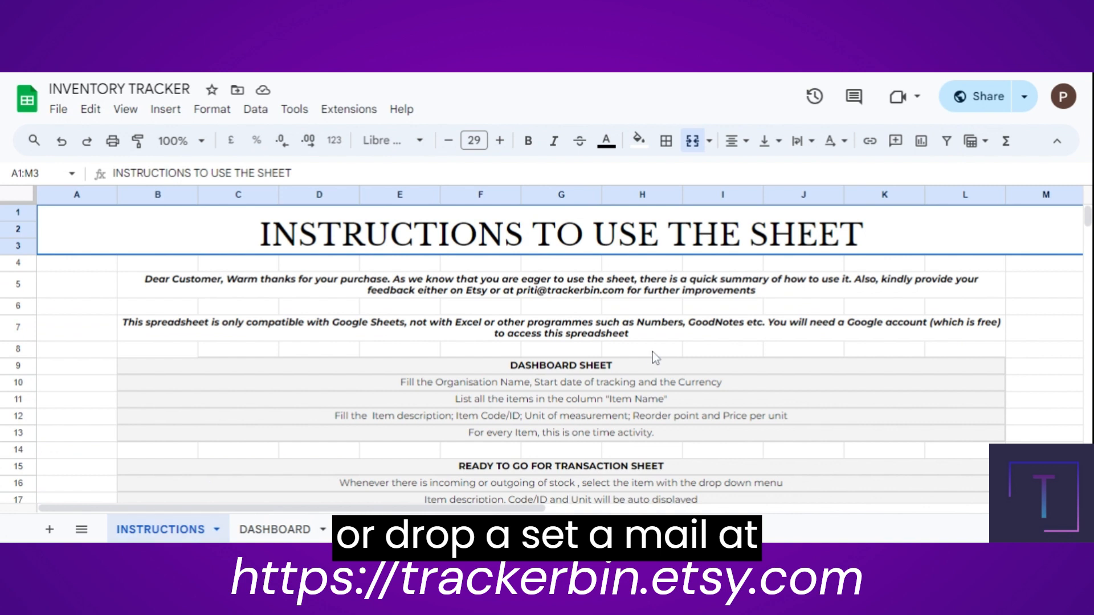